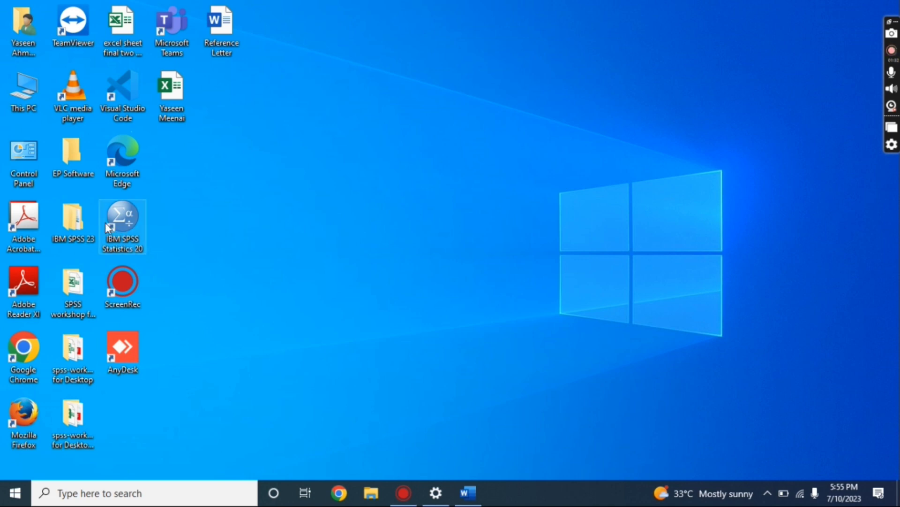
Launch IBM SPSS Statistics 20 and dismiss the startup dialog without choosing a data source.
left_click(125, 216)
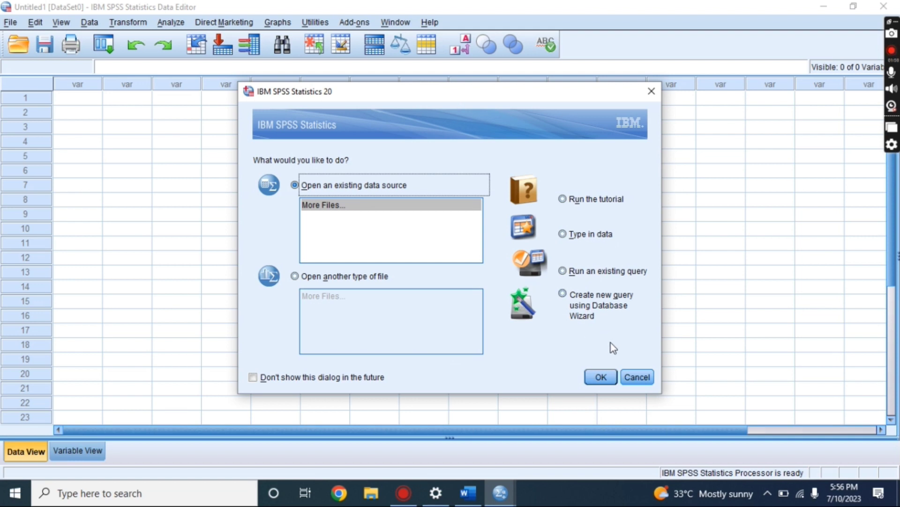
left_click(639, 376)
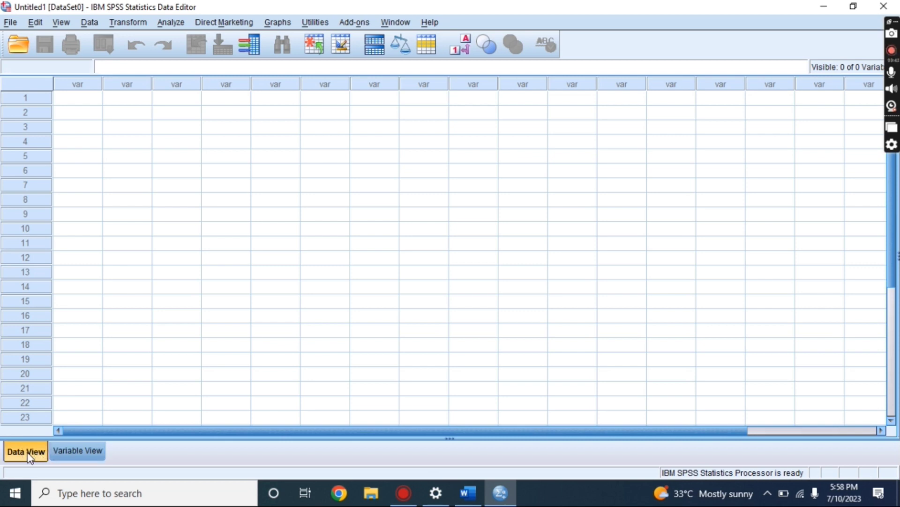
Compare the empty dataset's Variable View with its Data View, ending in Data View.
left_click(66, 454)
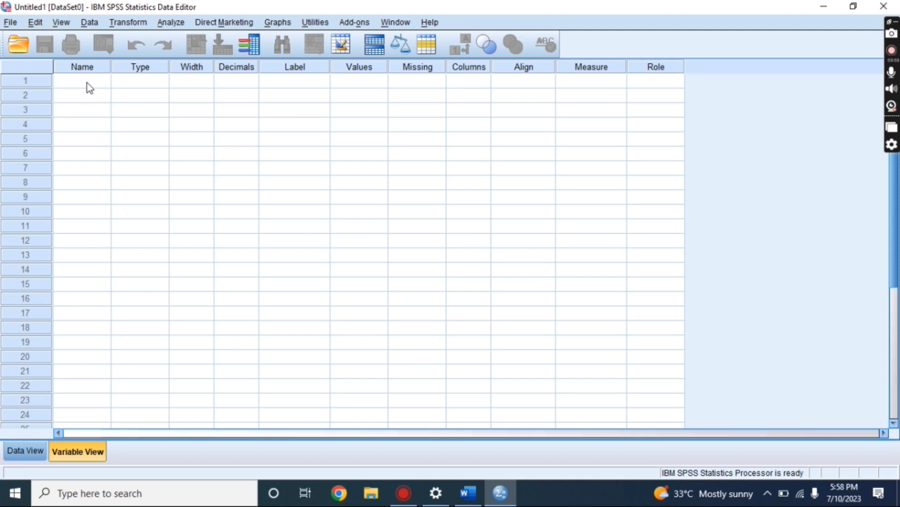
left_click(28, 450)
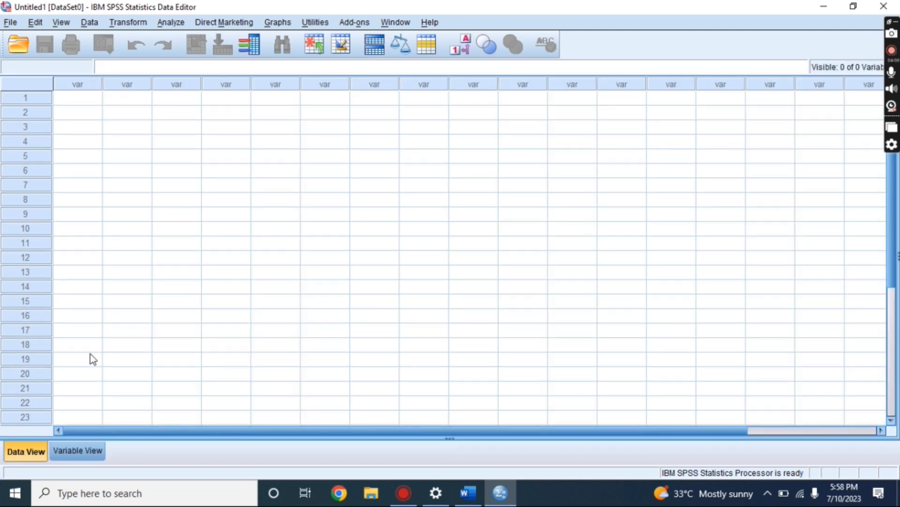
left_click(77, 451)
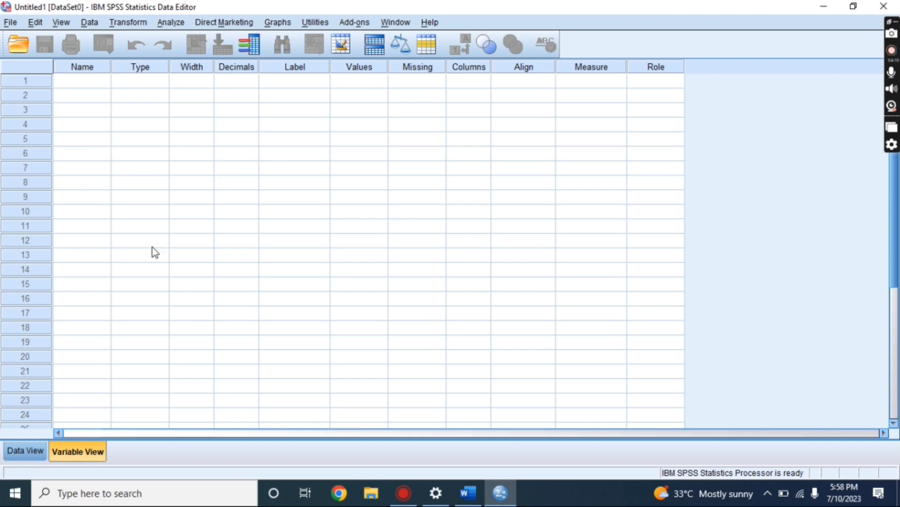
left_click(35, 451)
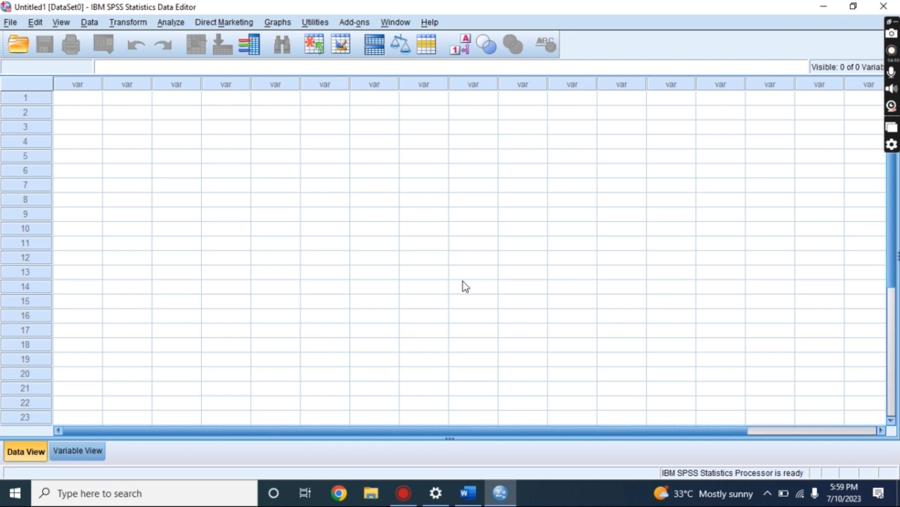
Switch to the blank Word document and write the numbered item "1) File -> Open -> Data -> Excel".
left_click(471, 492)
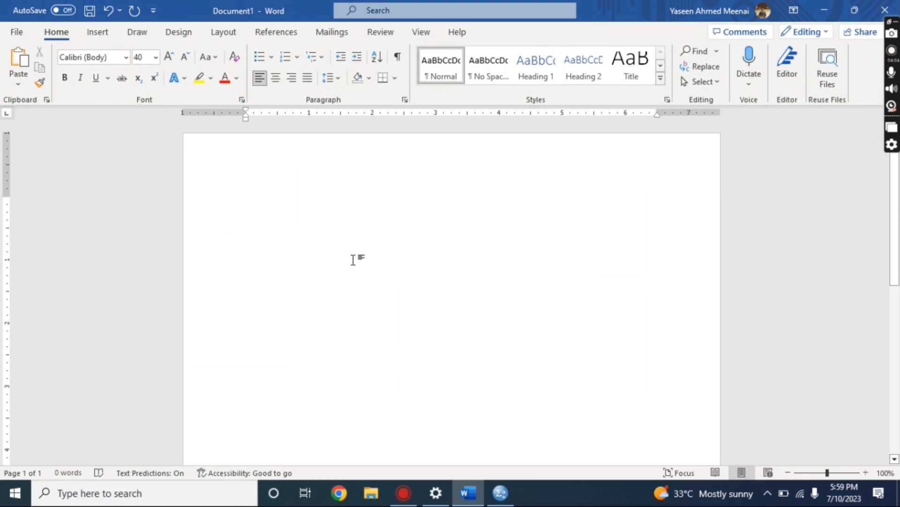
type("1")
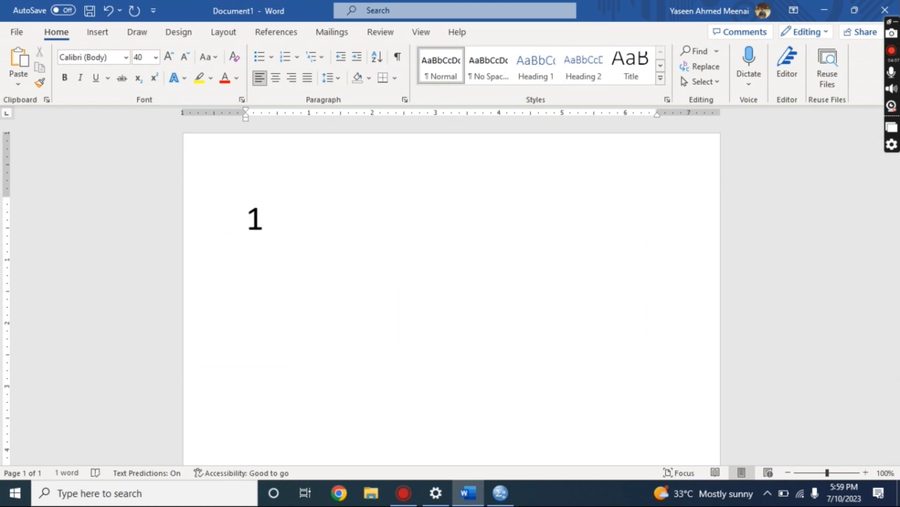
type(")")
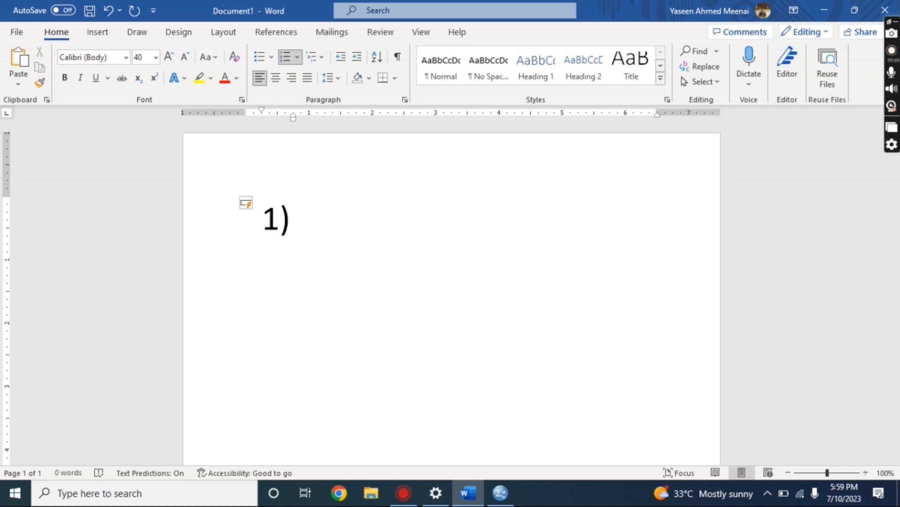
type("File .")
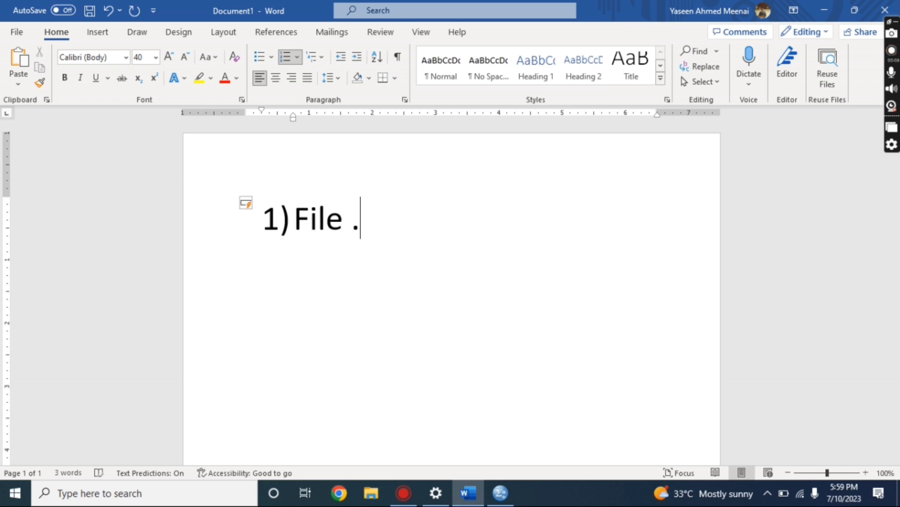
key("BackSpace")
type("-> Open ")
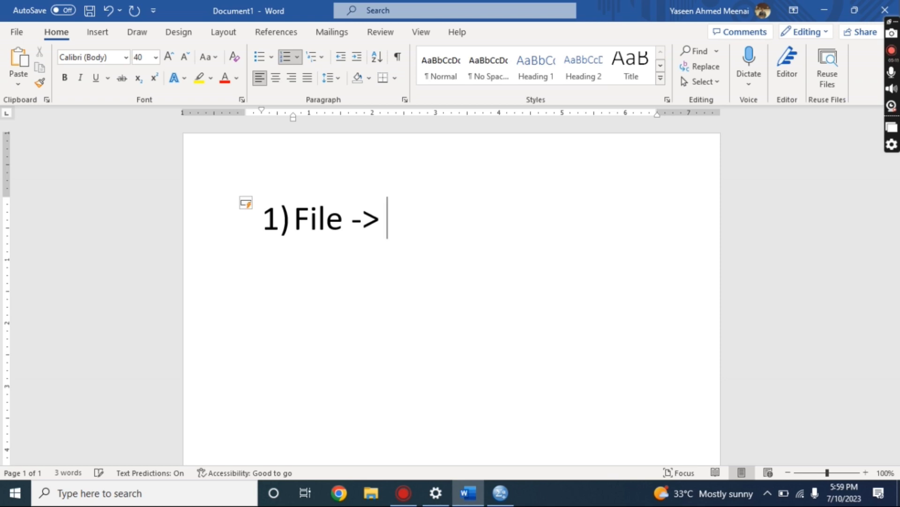
type("-> ")
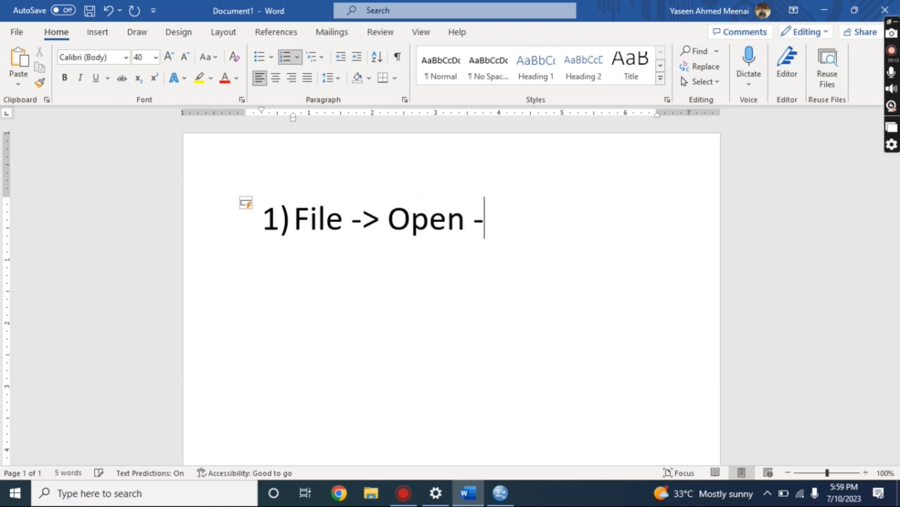
type("Data .")
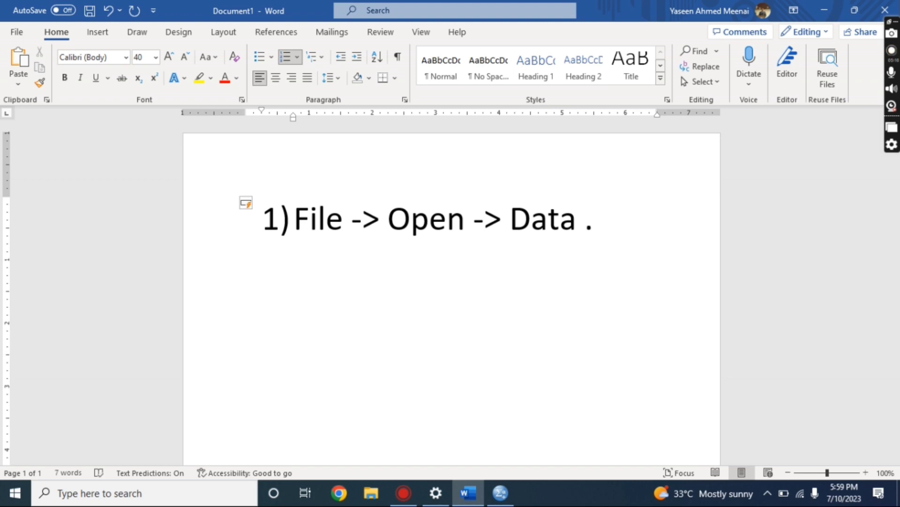
key("BackSpace")
type("-> Excel")
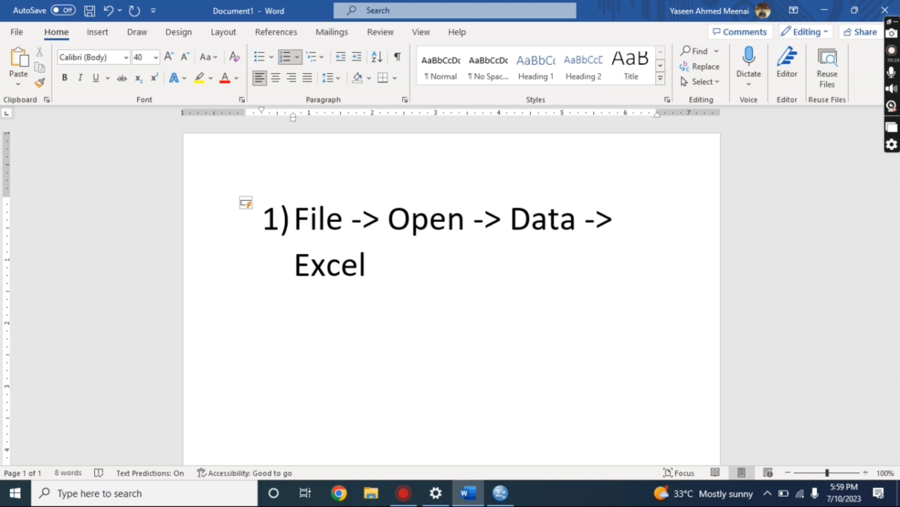
Return to SPSS, start opening an existing data file and browse to the Desktop folder.
key("alt+Tab")
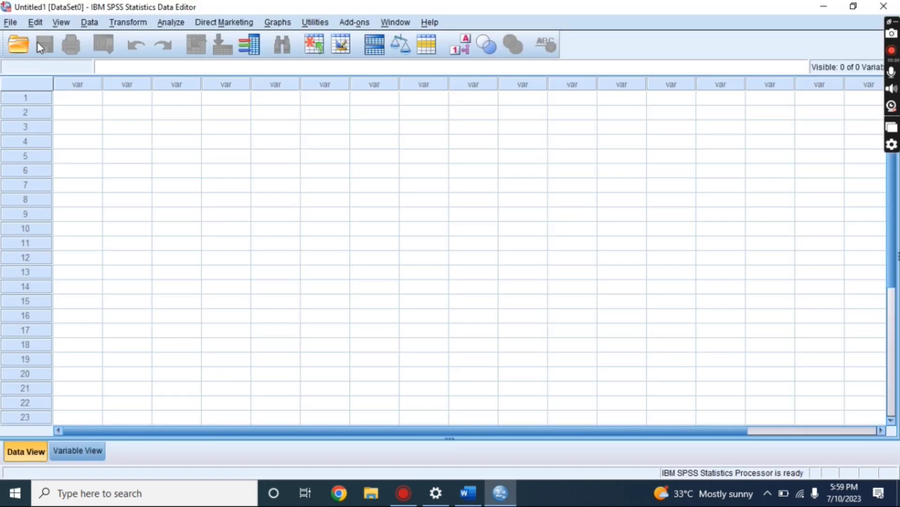
left_click(18, 24)
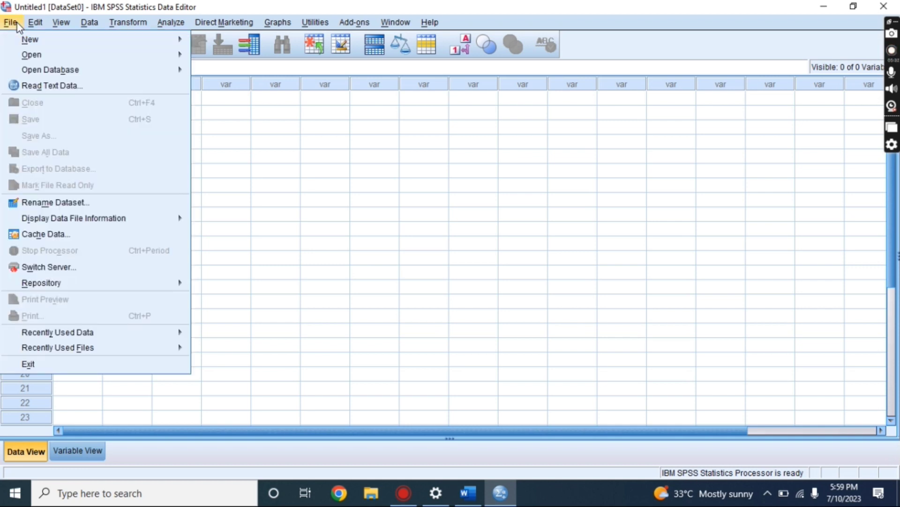
left_click(254, 111)
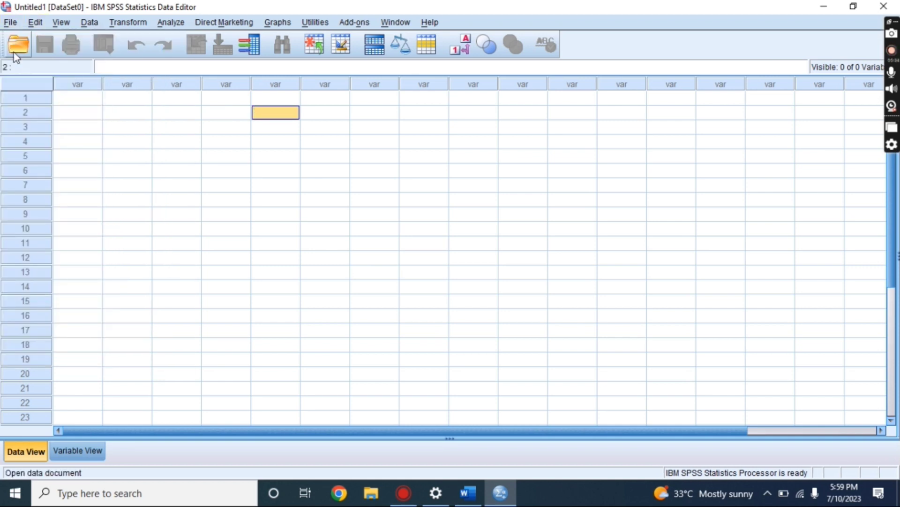
left_click(15, 21)
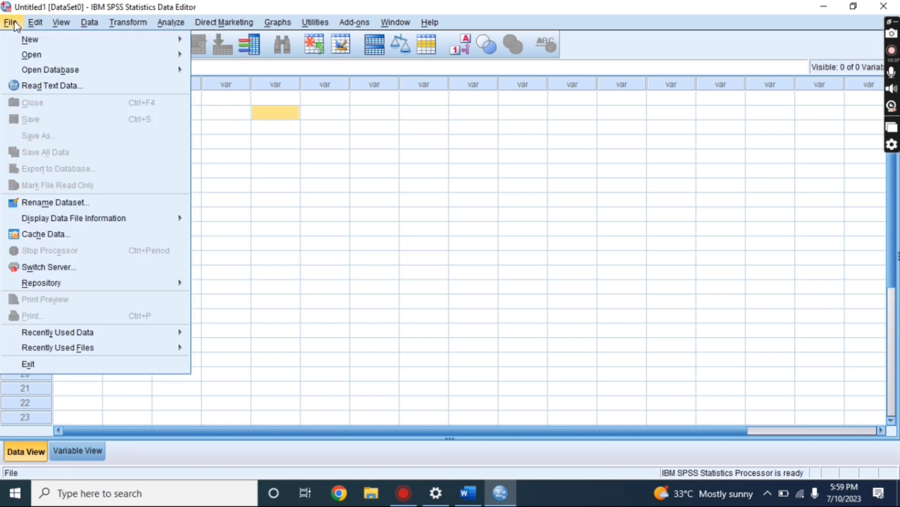
mouse_move(97, 54)
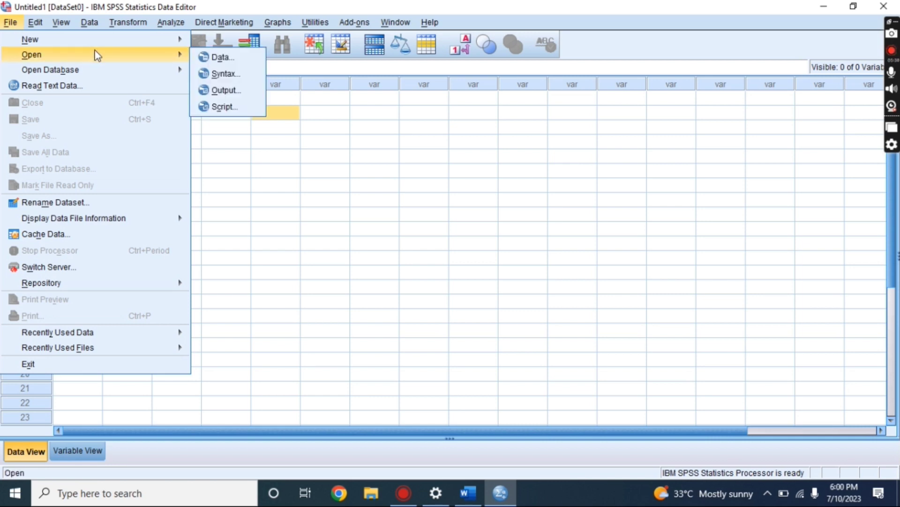
left_click(220, 58)
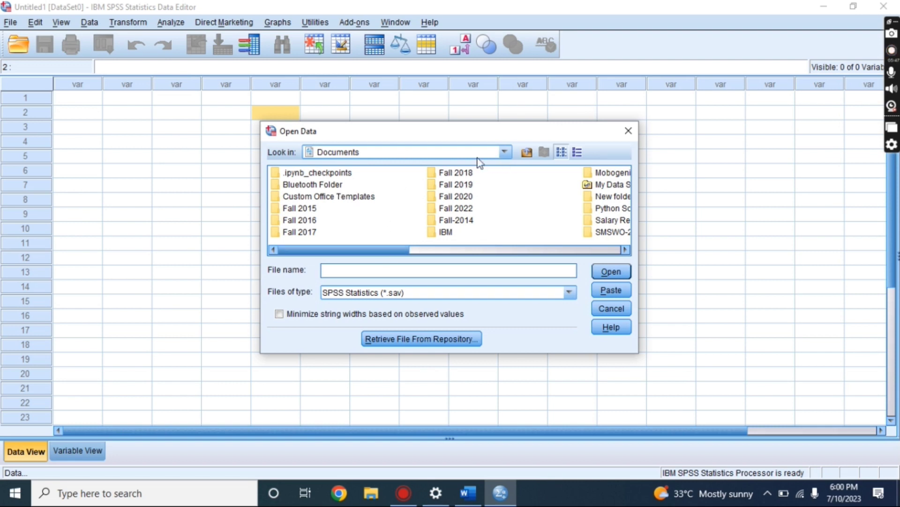
left_click(505, 152)
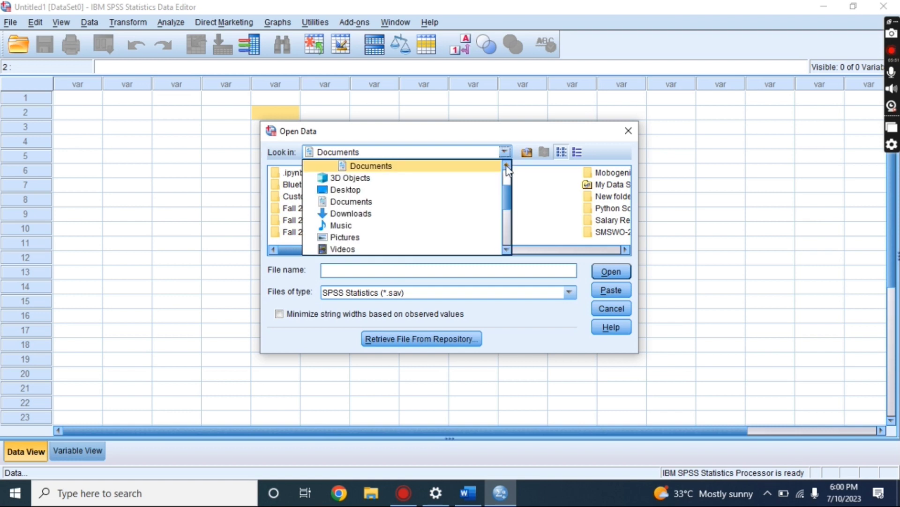
left_click(375, 190)
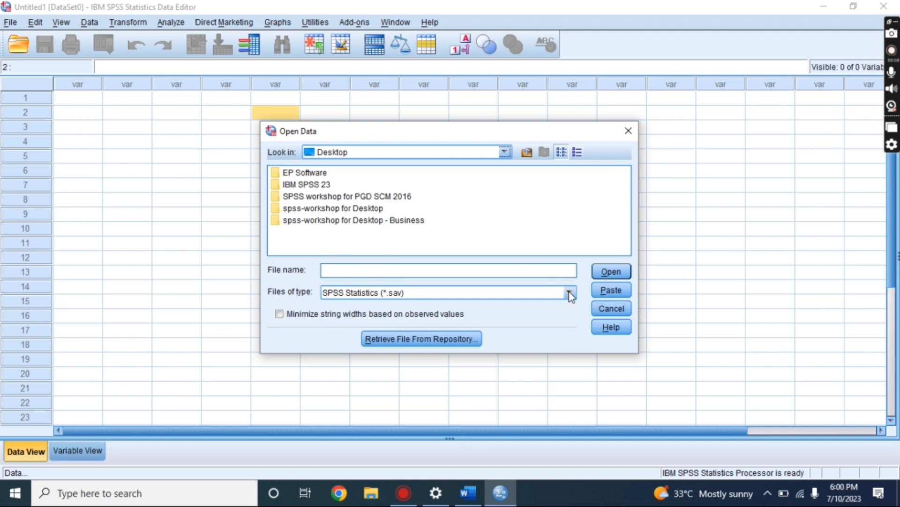
Set the file type to Excel and import "excel sheet final two stage - Income.xls", reading variable names from the first row.
key("alt+Tab")
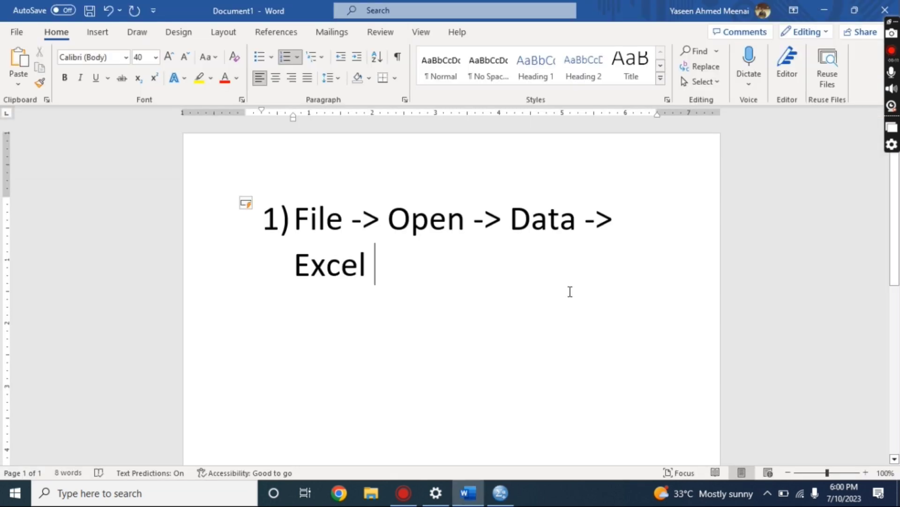
key("alt+Tab")
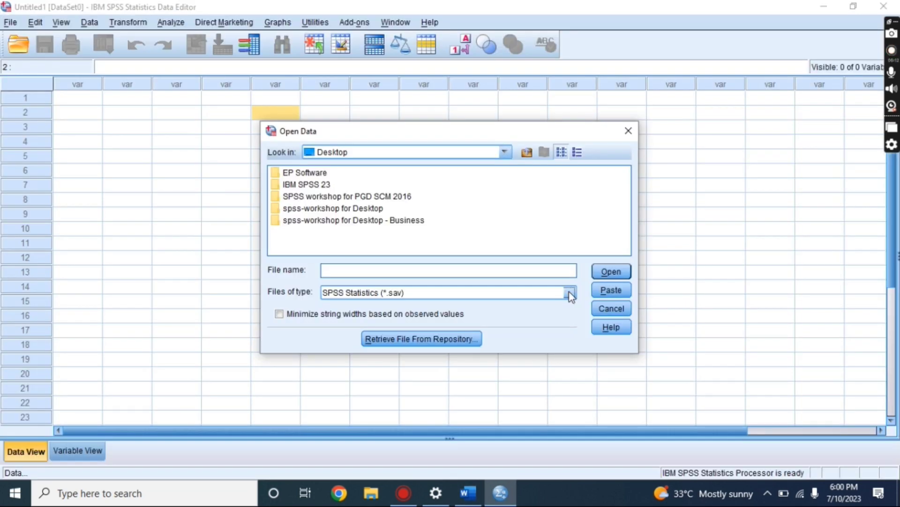
left_click(569, 292)
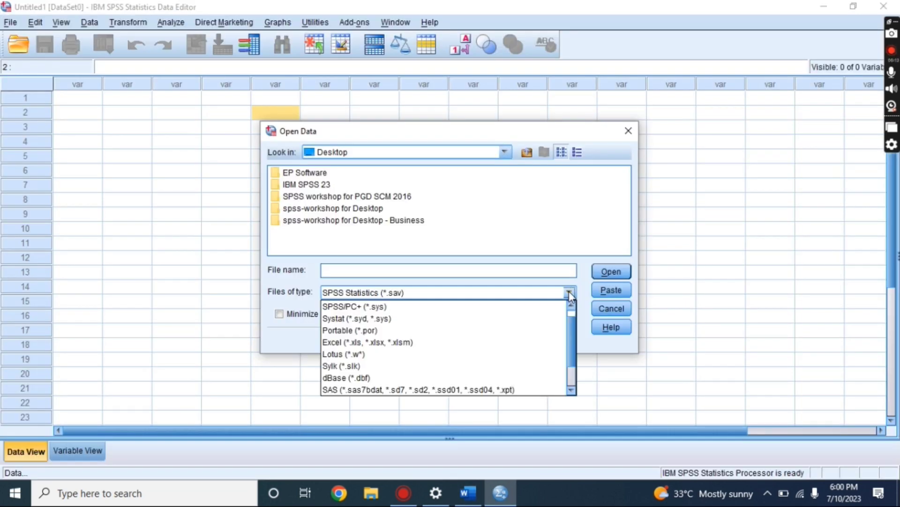
left_click(449, 345)
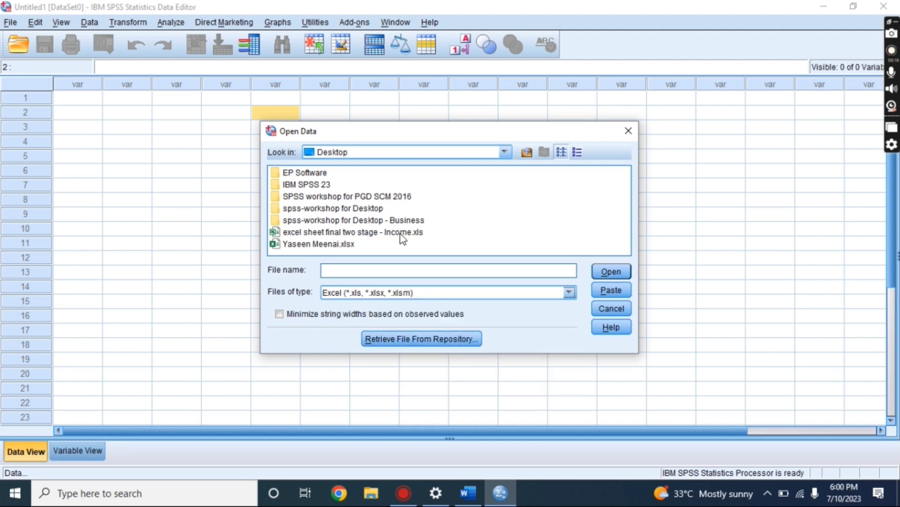
left_click(362, 232)
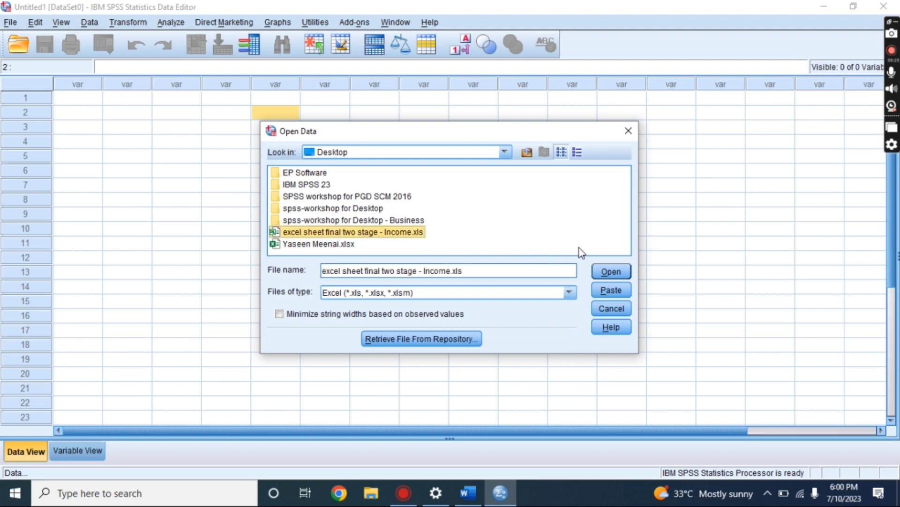
left_click(611, 272)
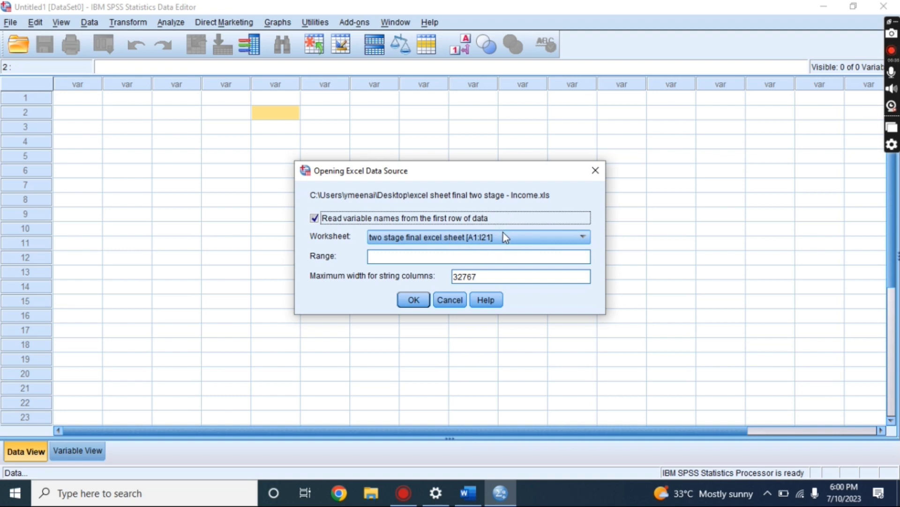
left_click(415, 301)
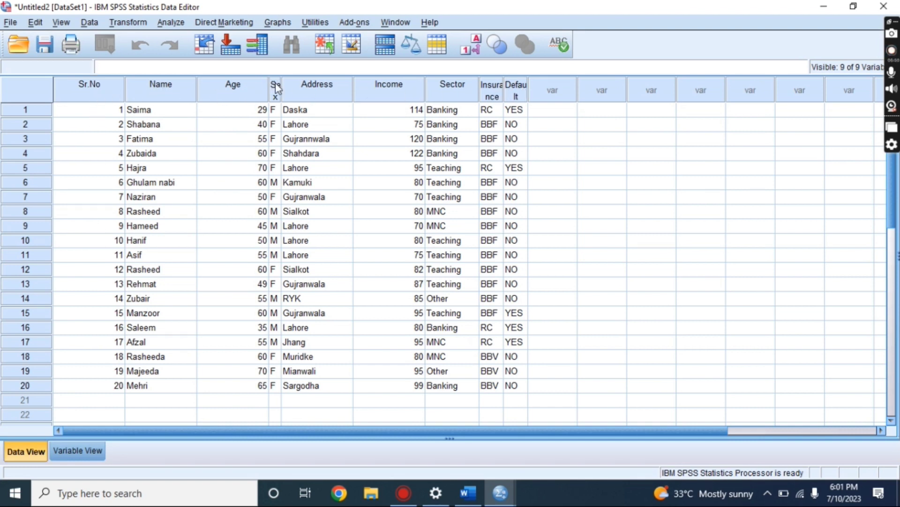
Widen the Sex, Insurance and Default columns so each heading fits on one line.
left_click_drag(281, 88, 310, 88)
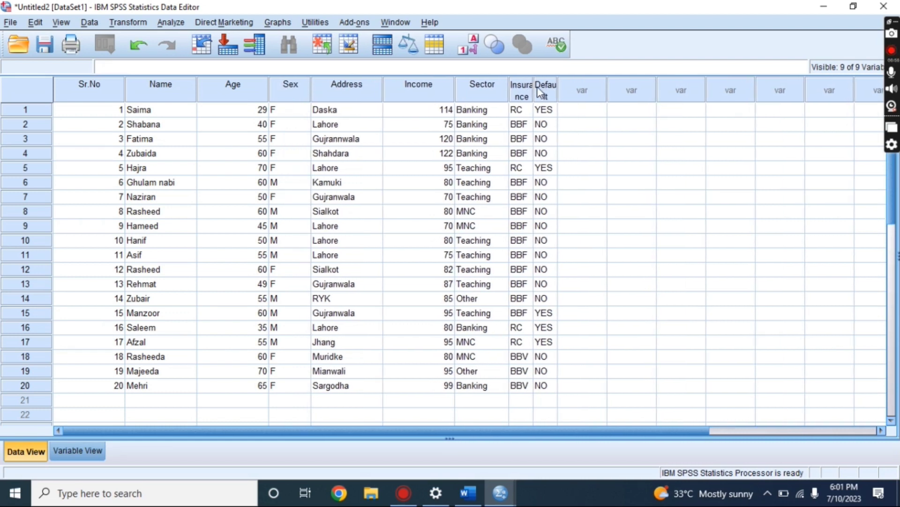
left_click_drag(533, 87, 618, 87)
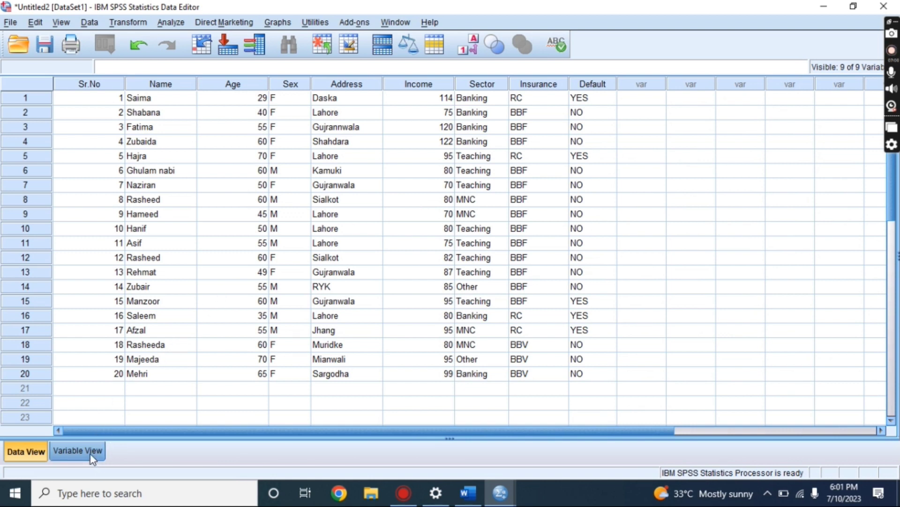
In Variable View, label the Name variable "Name of Person".
left_click(78, 451)
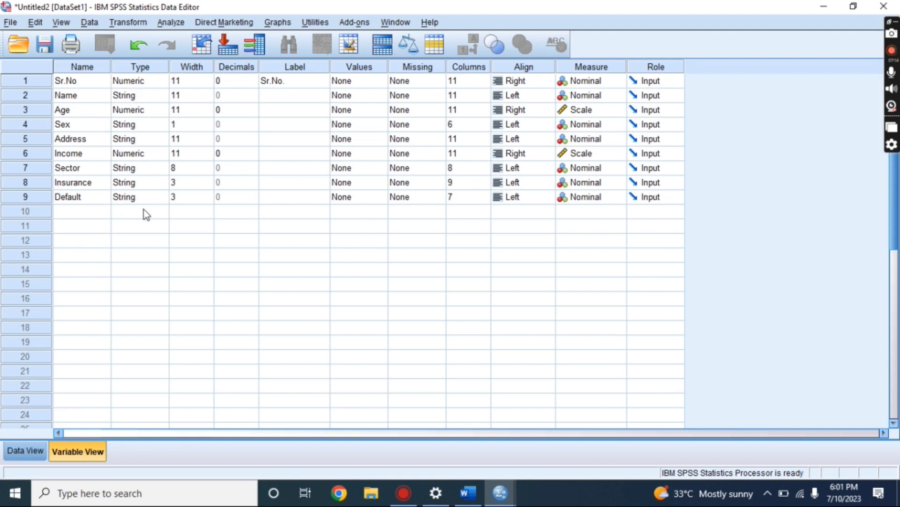
left_click(297, 99)
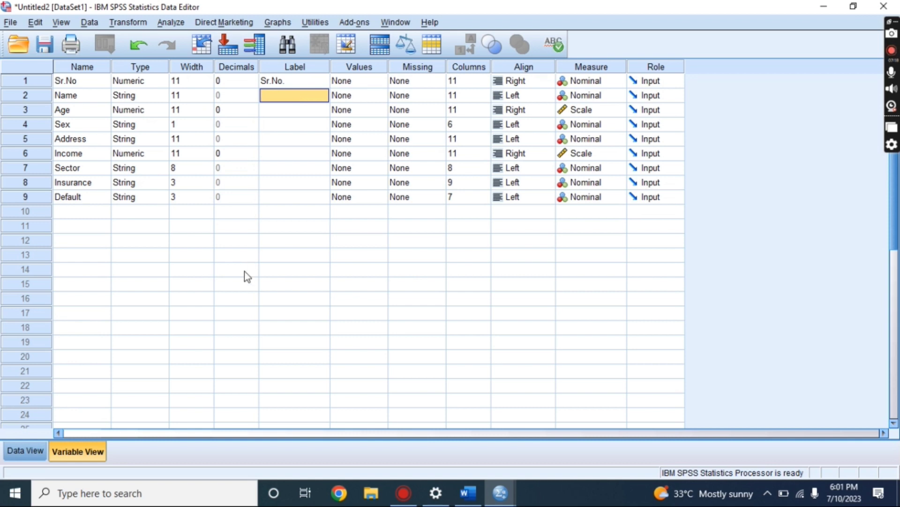
type("Nam")
key("BackSpace")
key("BackSpace")
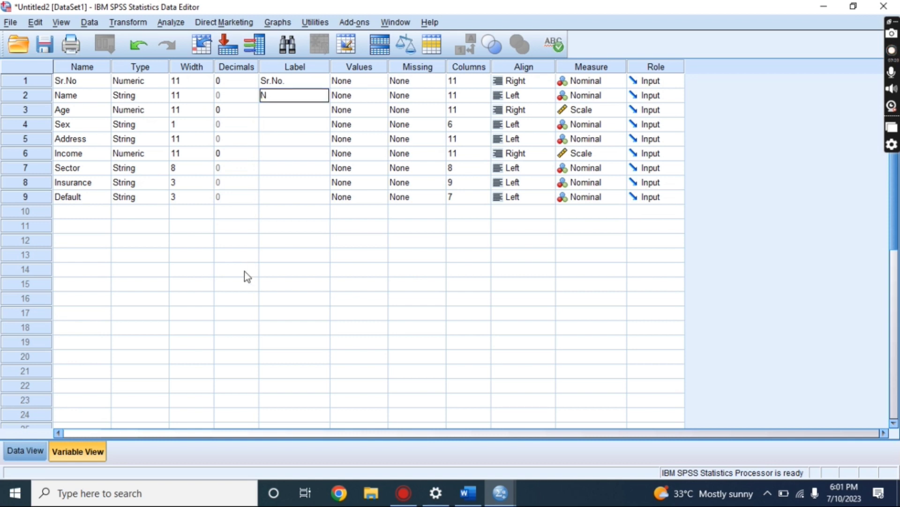
type("ame of Person")
key("Return")
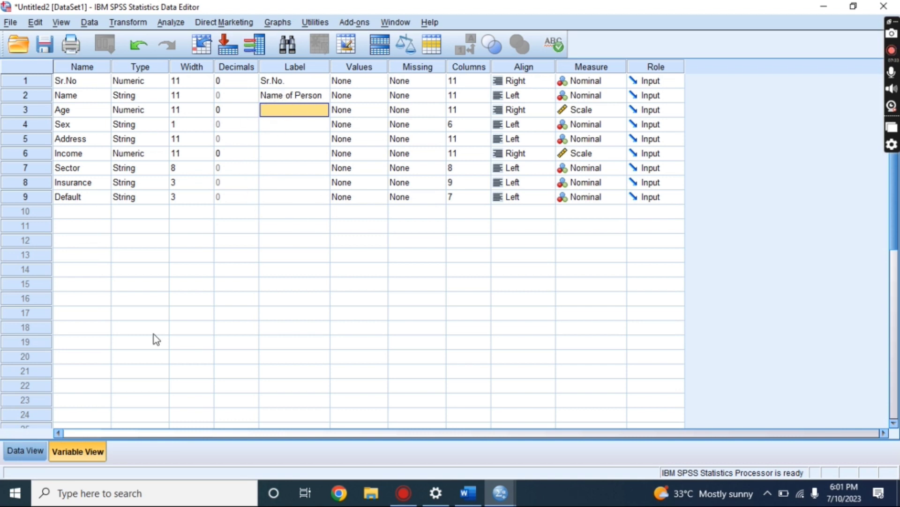
Switch to the Word notes and add a second numbered item reading "Analyze -> Desc. Stats -> Frequencies -> Statistics".
left_click(38, 455)
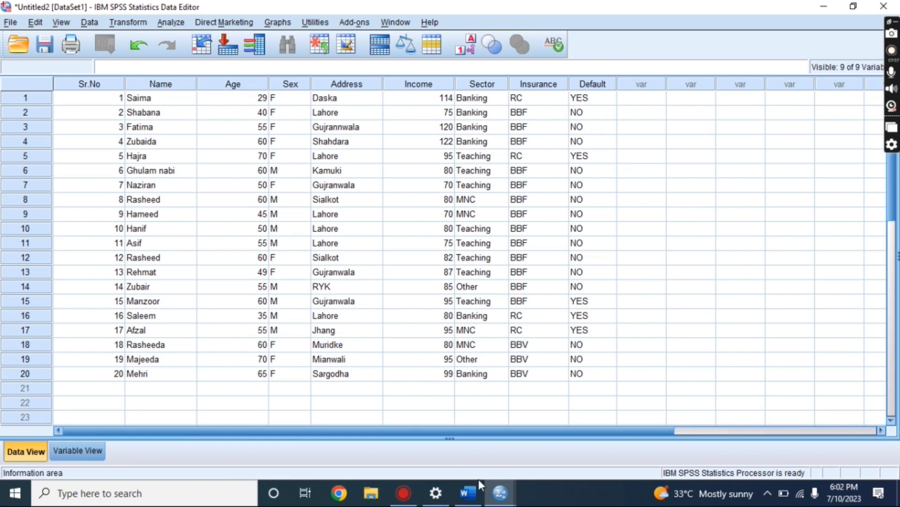
left_click(476, 494)
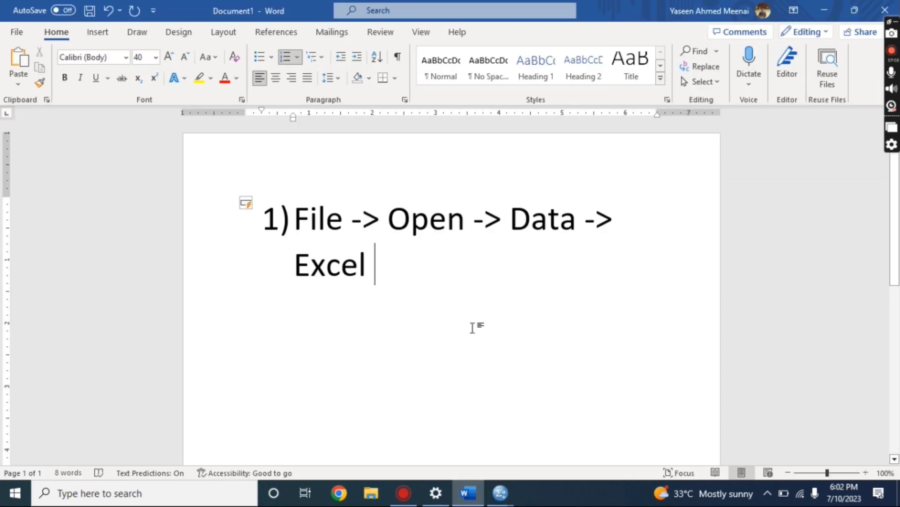
key("Return")
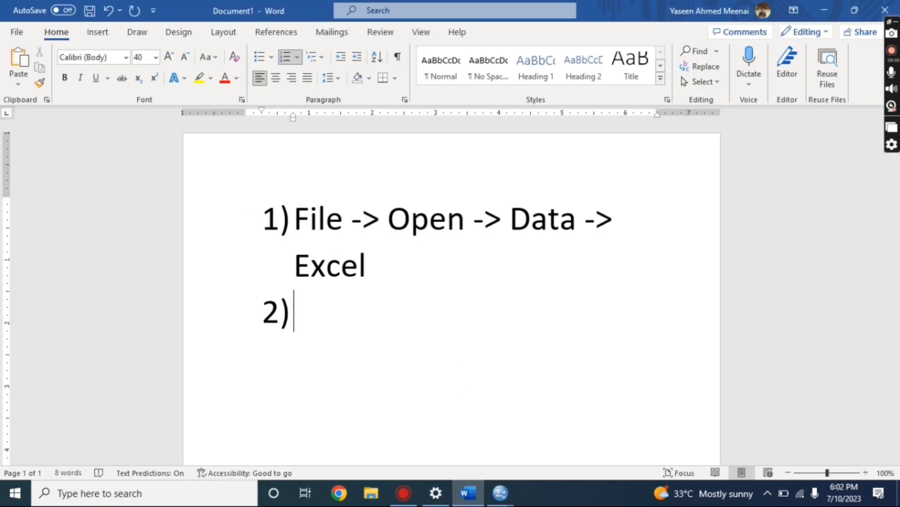
type("Ana")
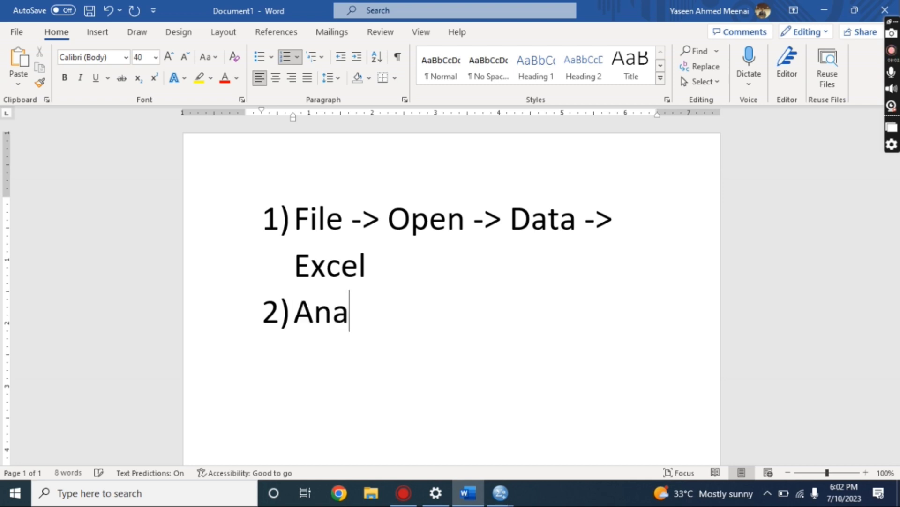
type("lyze")
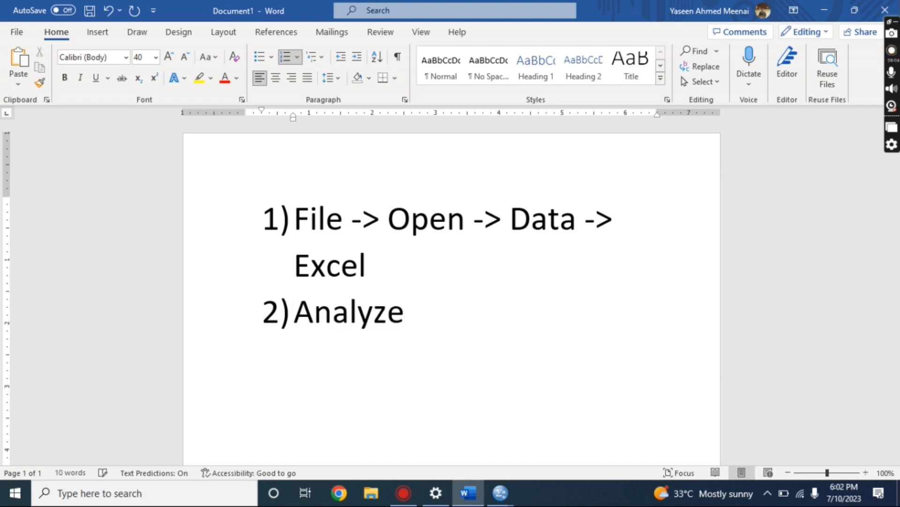
type(" -> Des")
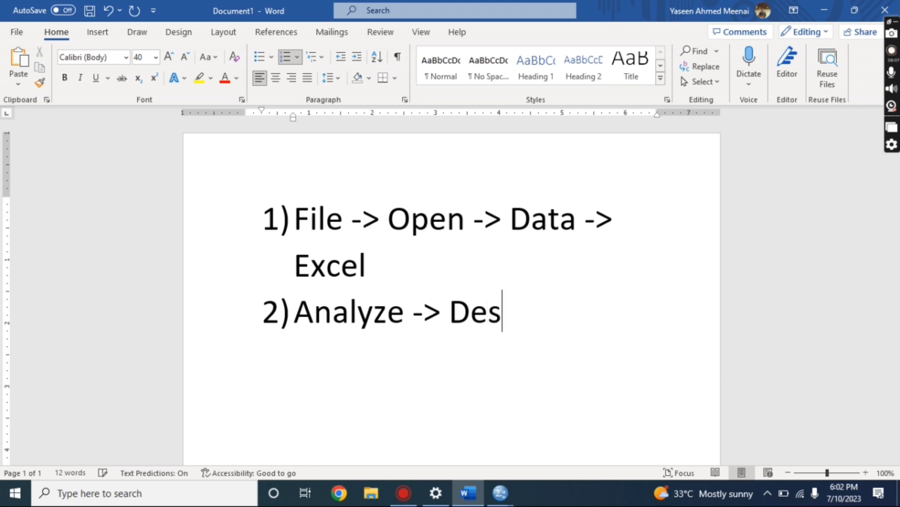
type("c. Stats")
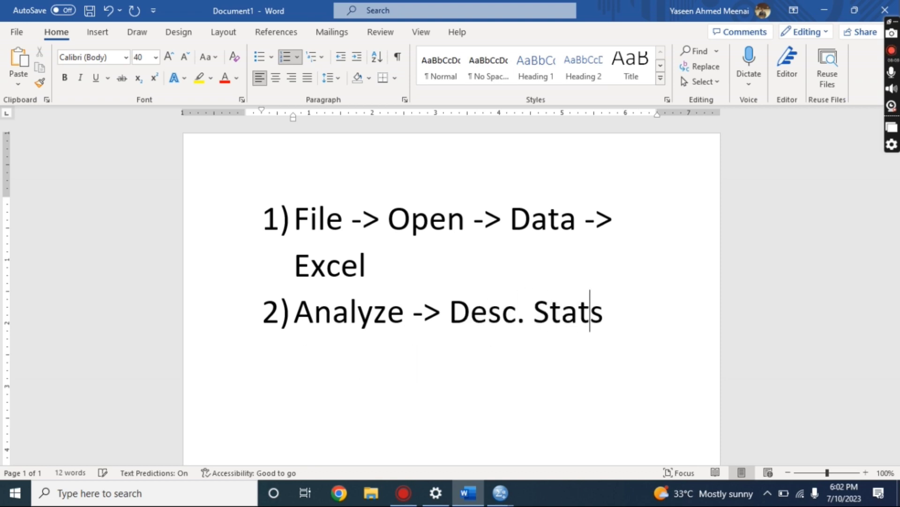
type(" -> Fr")
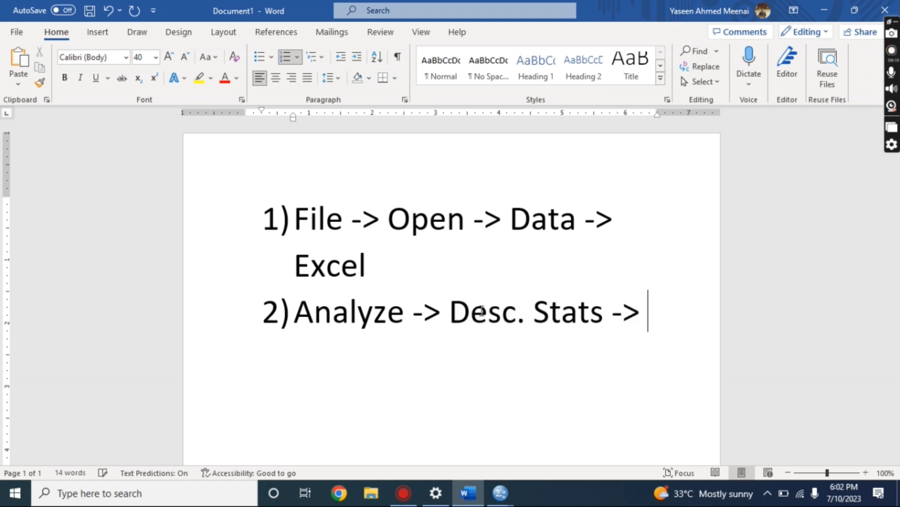
type("eques")
key("BackSpace")
type("n")
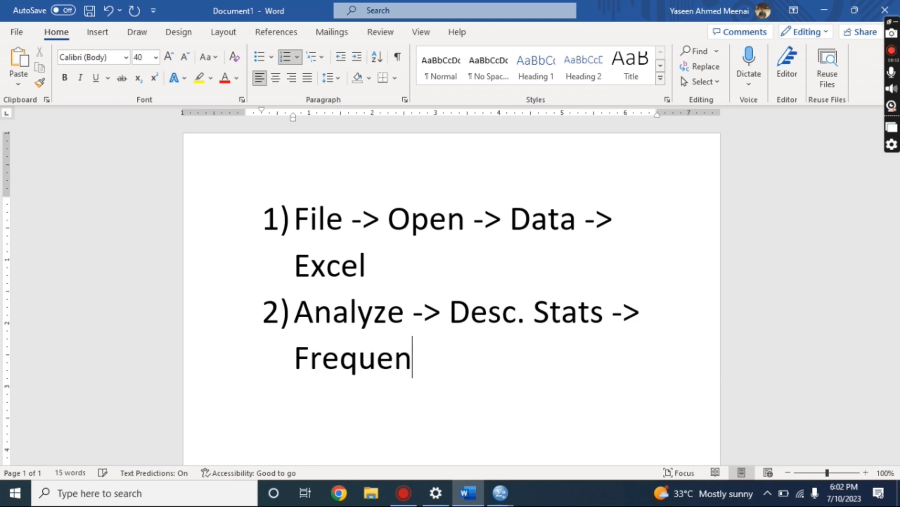
type("cies ")
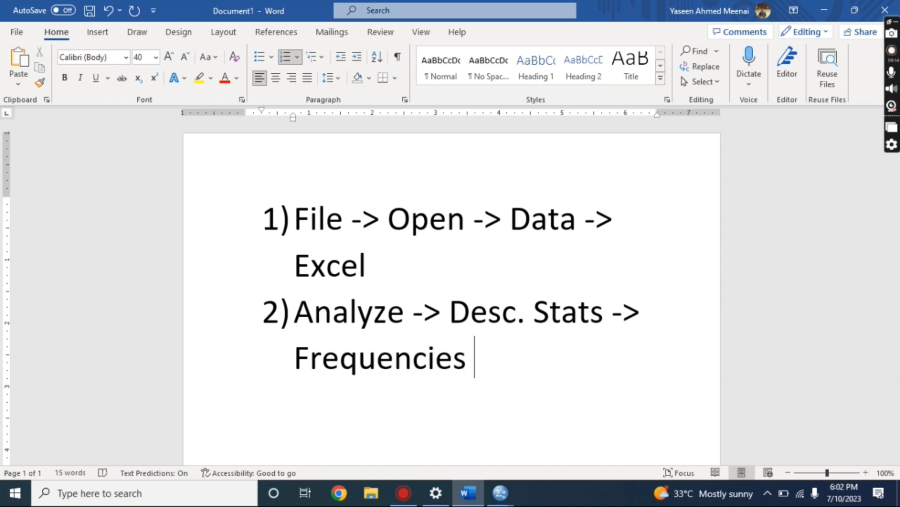
type("-> Statistics")
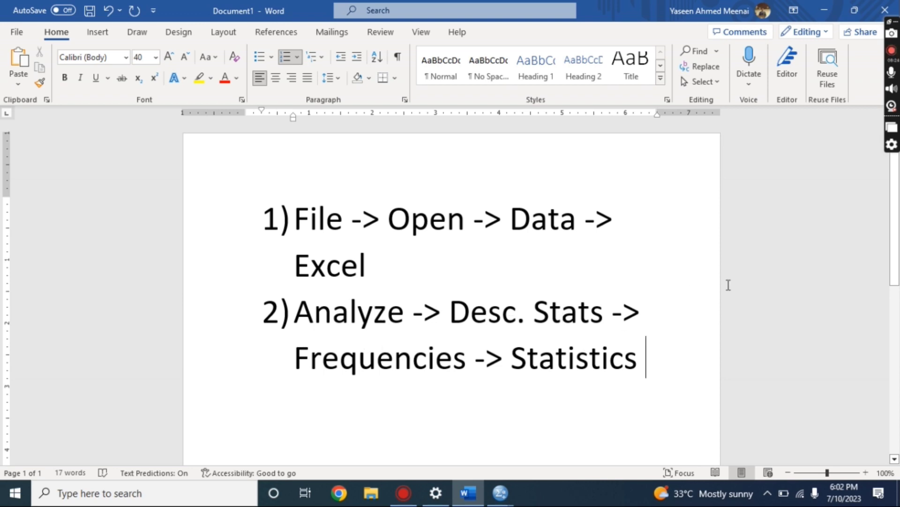
Return to SPSS and start a Frequencies descriptive analysis with Age as the variable.
key("alt+Tab")
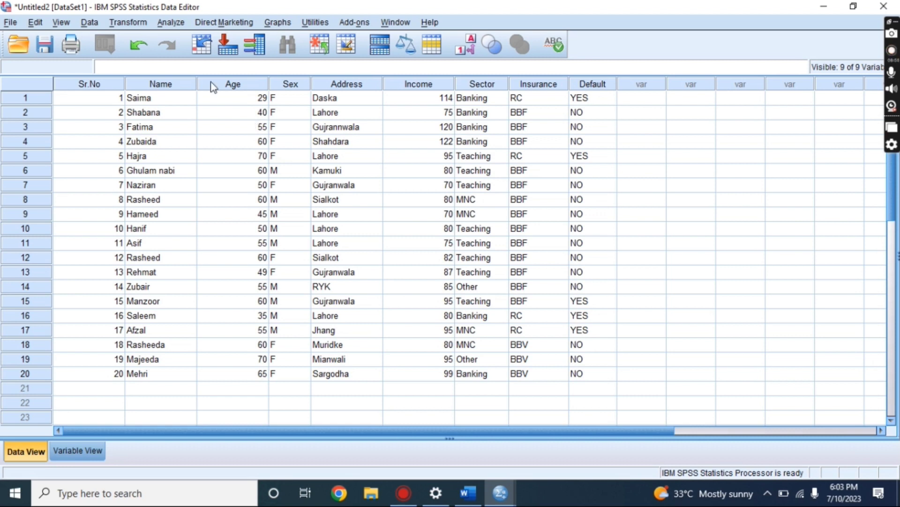
left_click(169, 23)
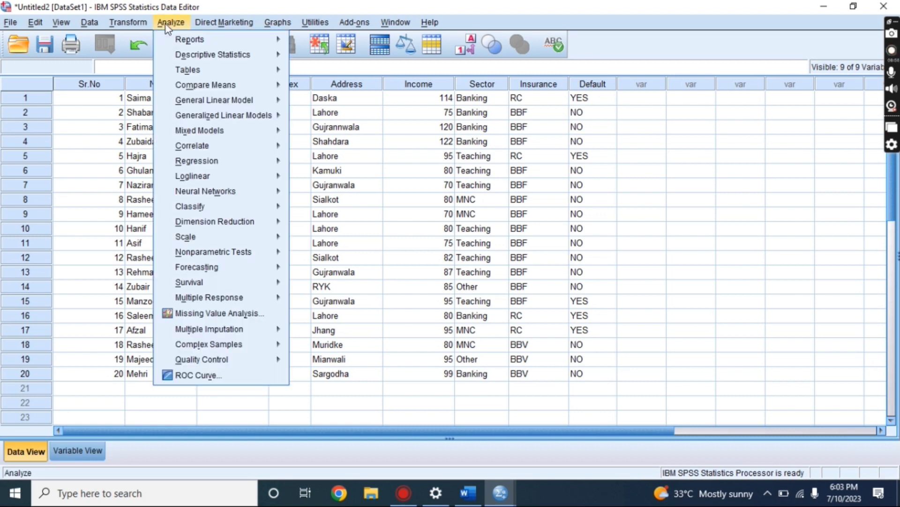
mouse_move(201, 59)
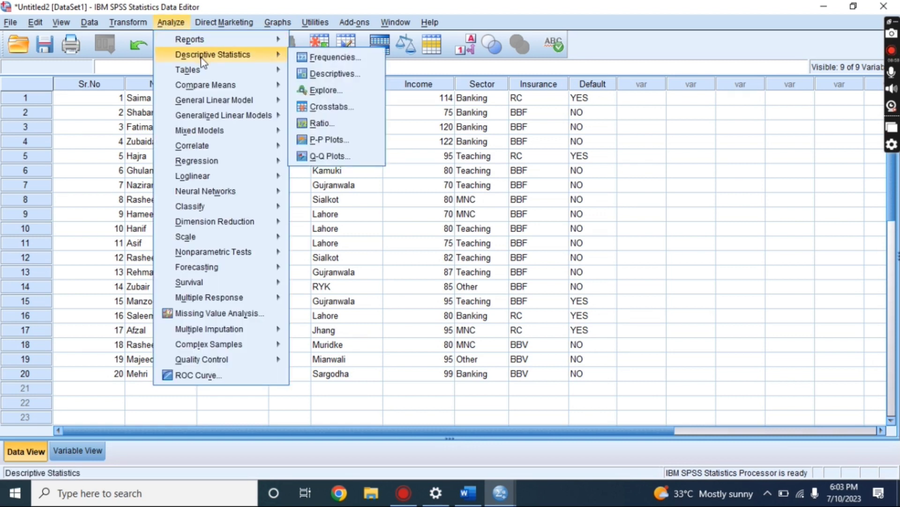
left_click(324, 57)
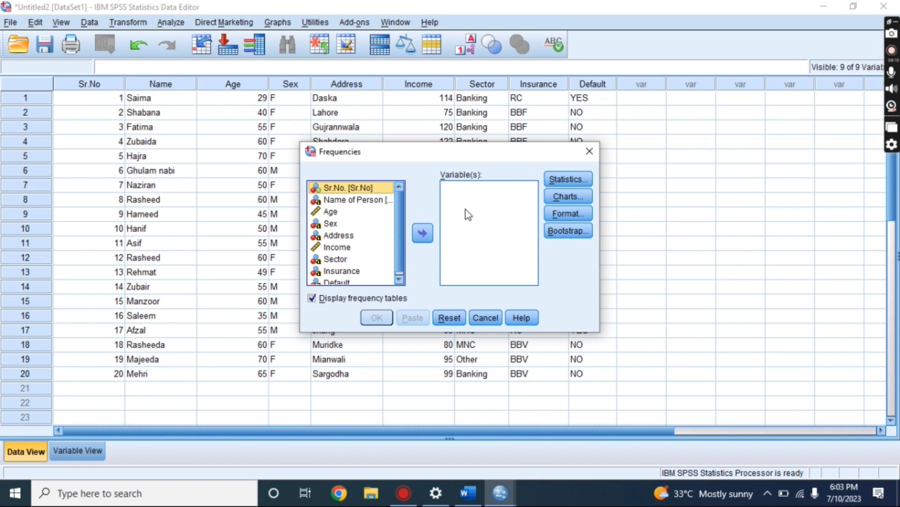
left_click(325, 213)
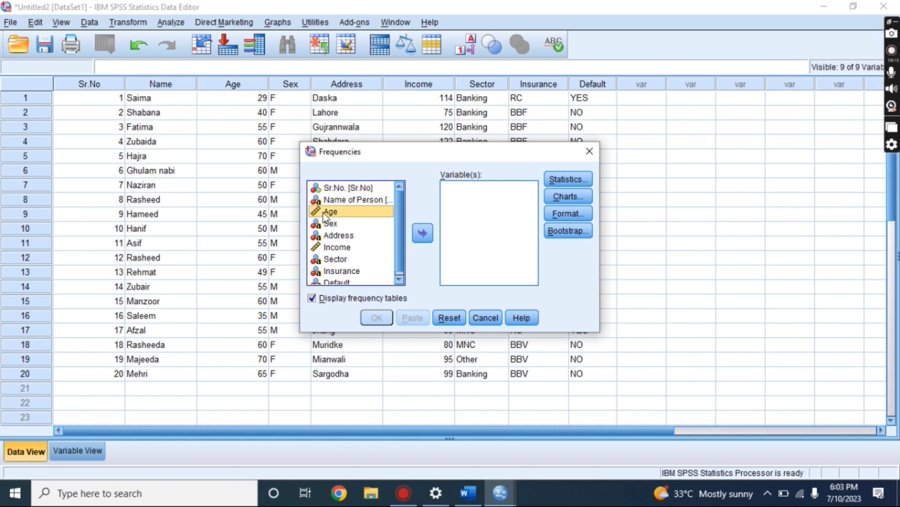
left_click(423, 234)
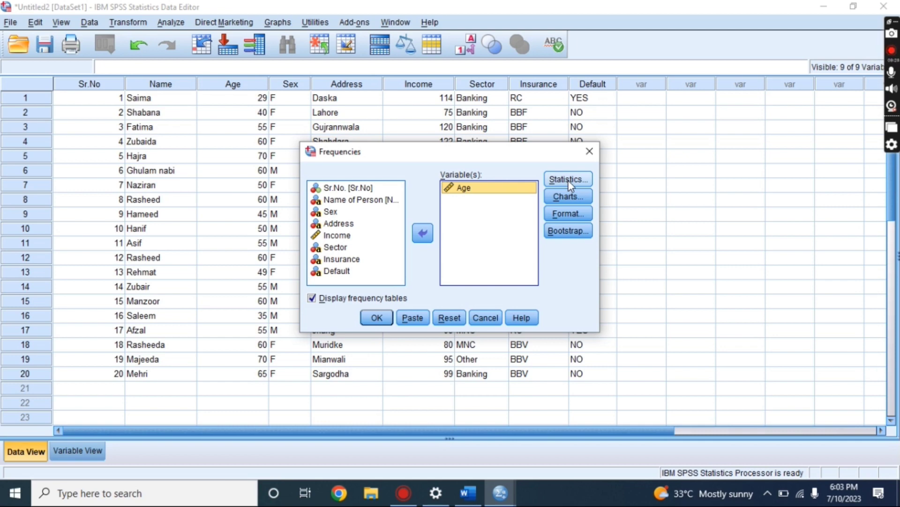
Request the mean, median, mode, standard deviation and skewness for the Age frequencies analysis.
key("alt+Tab")
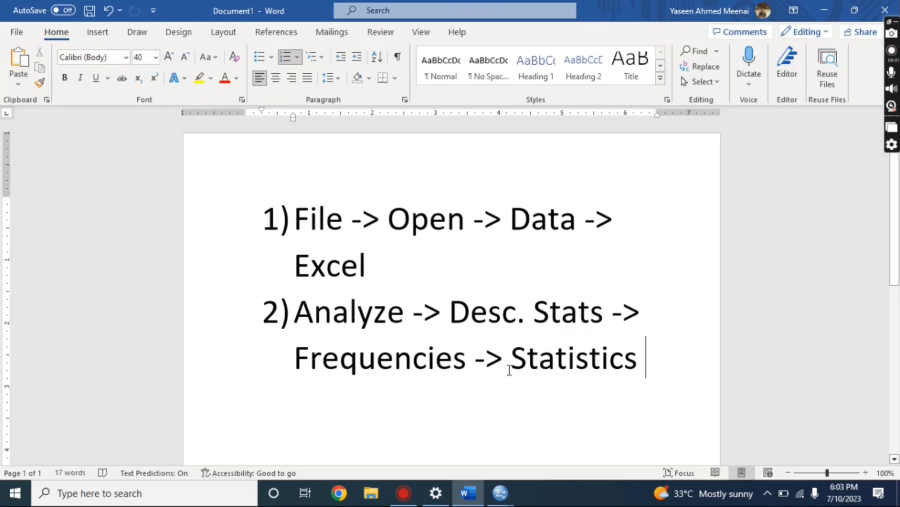
key("alt+Tab")
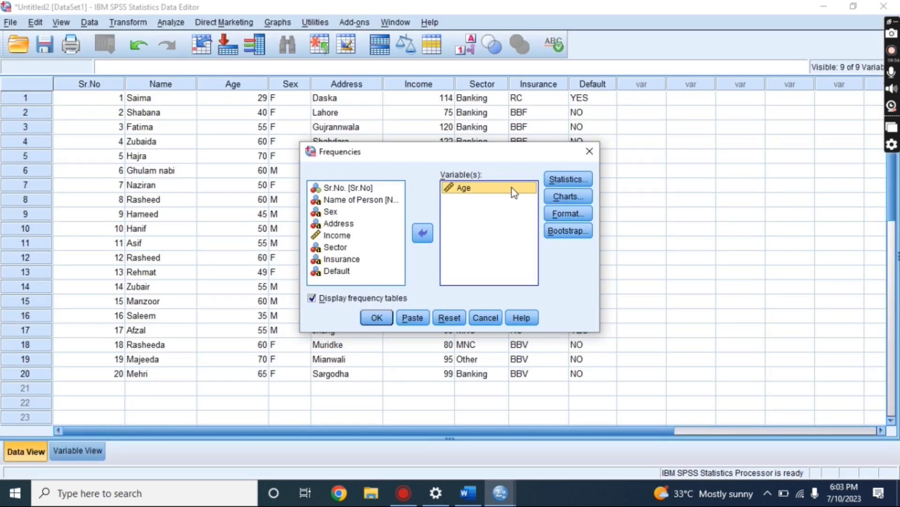
left_click(565, 181)
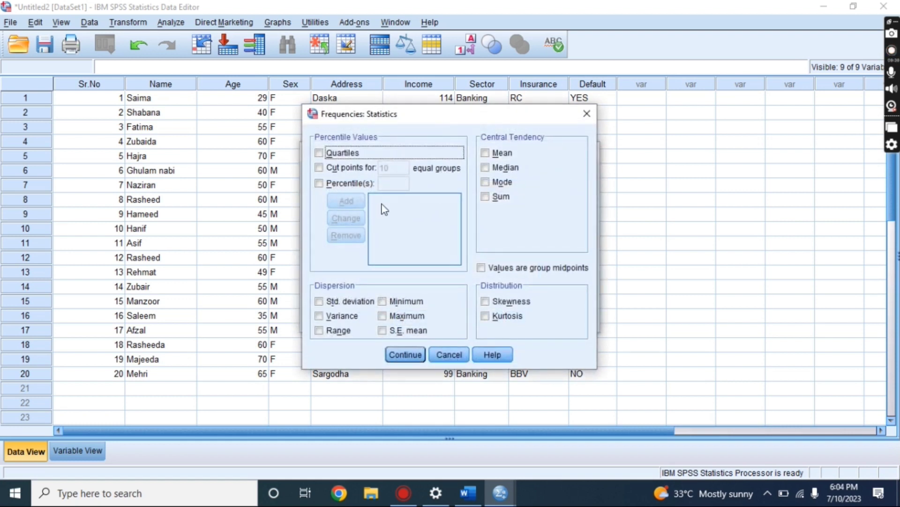
left_click(485, 154)
left_click(486, 169)
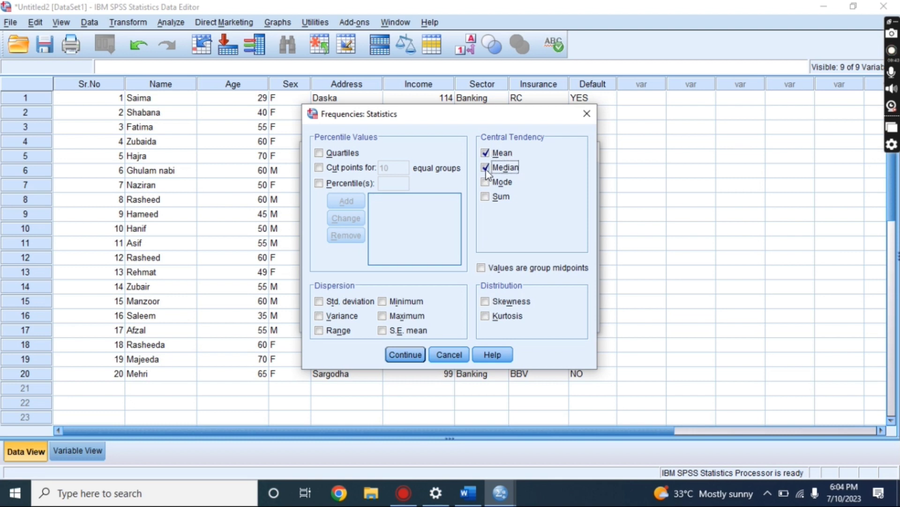
left_click(486, 183)
left_click(318, 301)
left_click(486, 302)
left_click(406, 355)
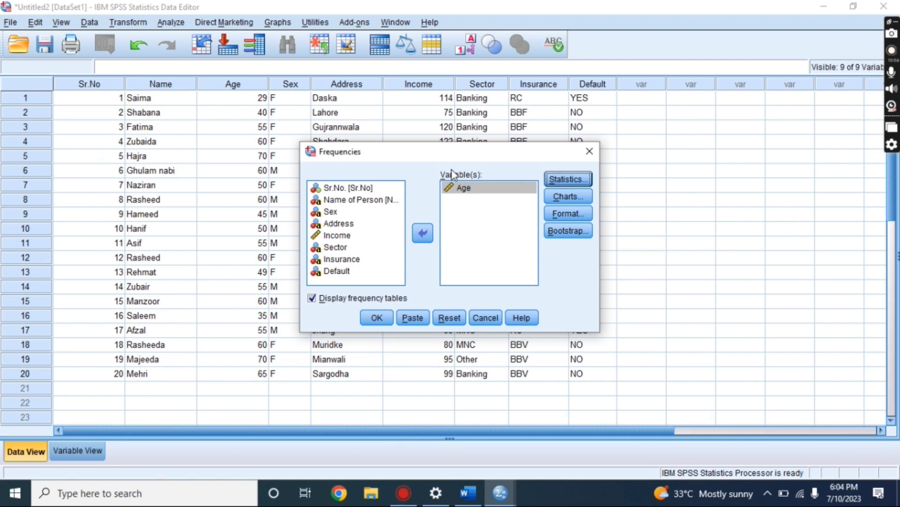
Add a histogram with a normal curve to the Frequencies analysis and run it.
left_click(562, 196)
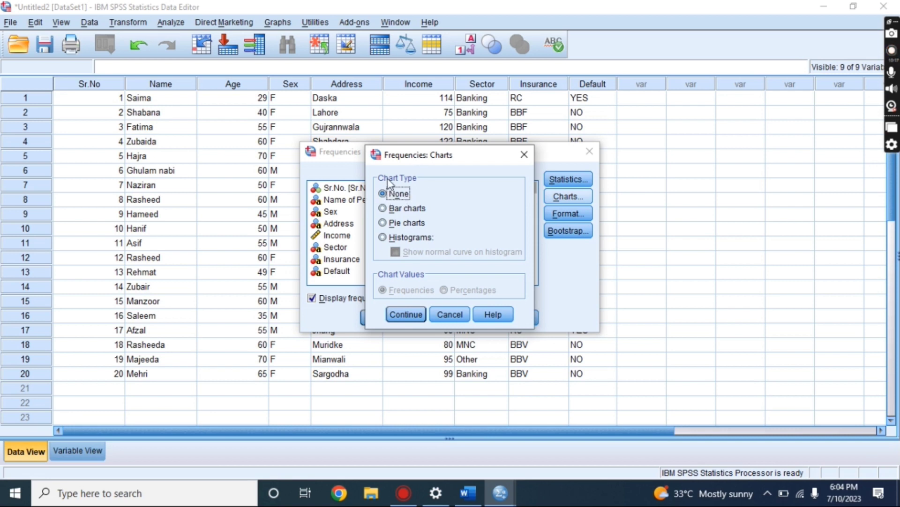
left_click(383, 237)
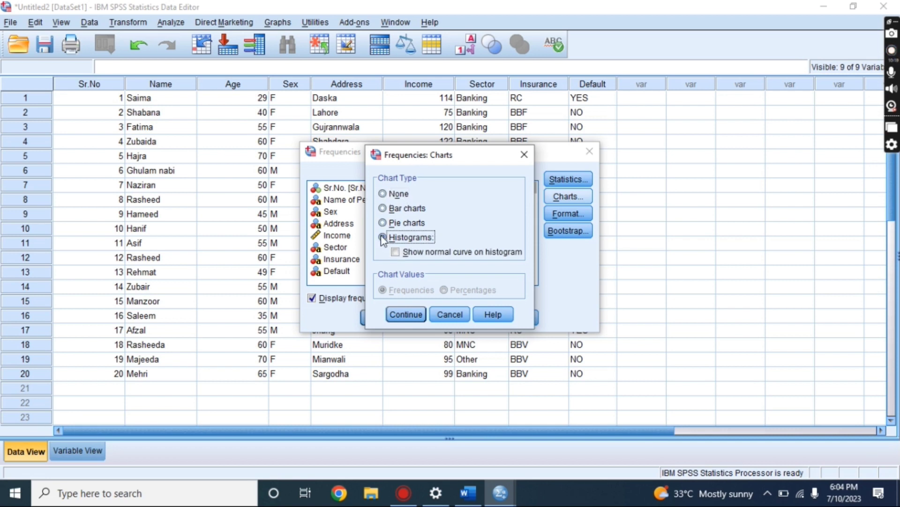
left_click(397, 253)
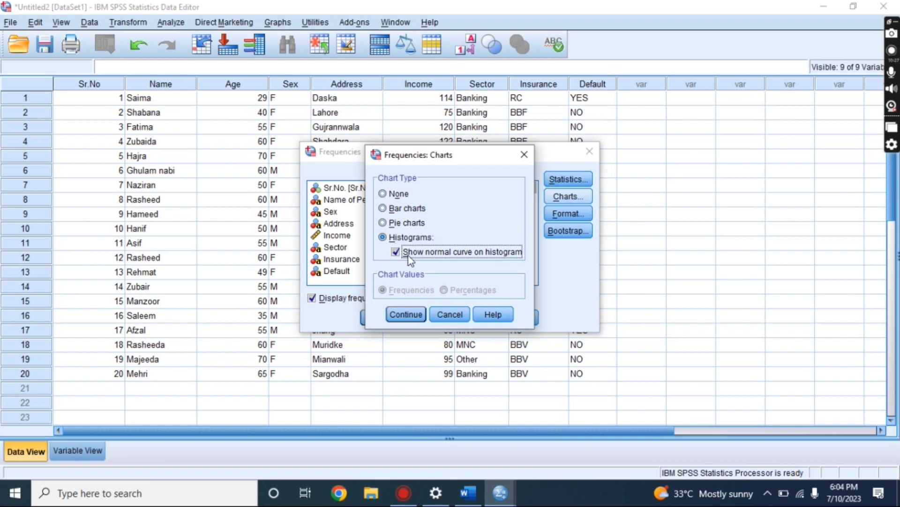
left_click(416, 315)
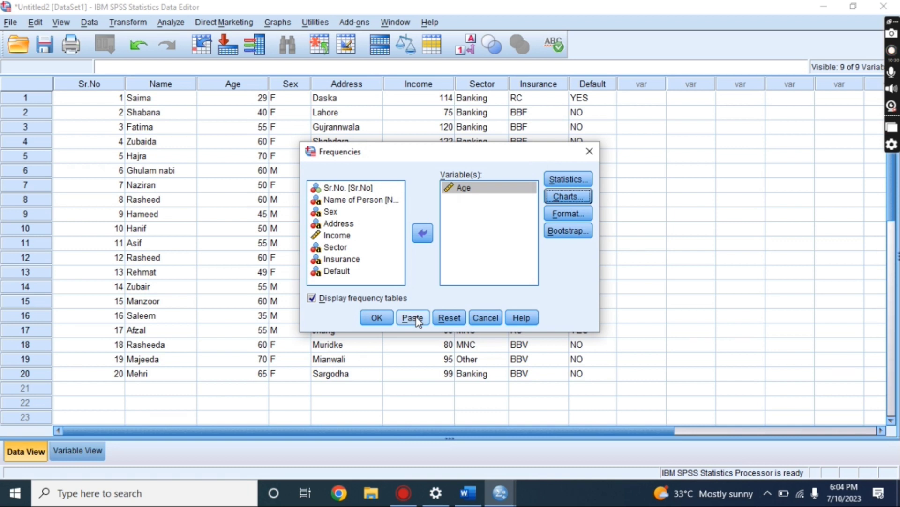
left_click(378, 318)
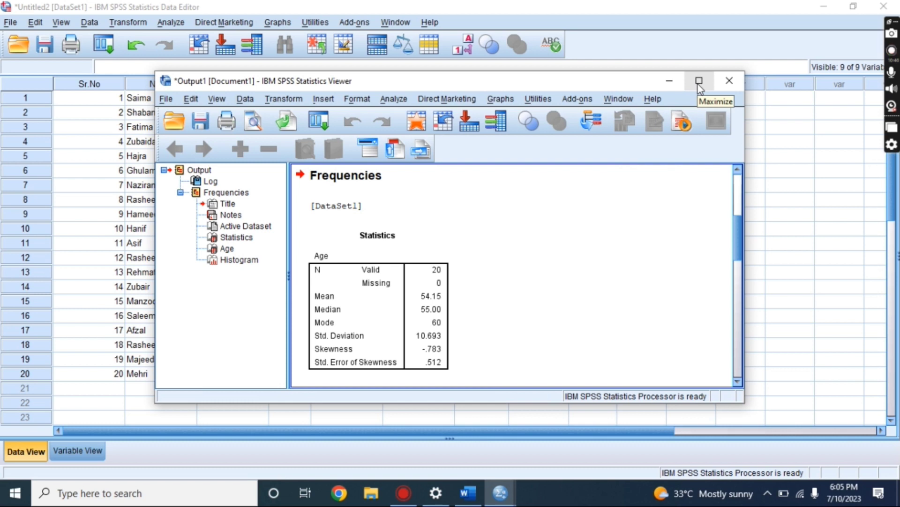
Bring the output viewer back to the front, maximize it and copy the Age Statistics table.
left_click(110, 229)
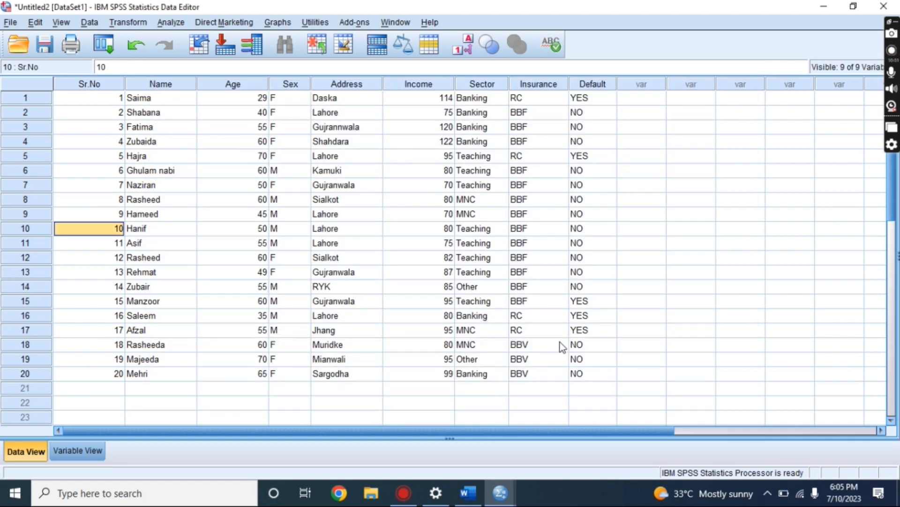
mouse_move(508, 502)
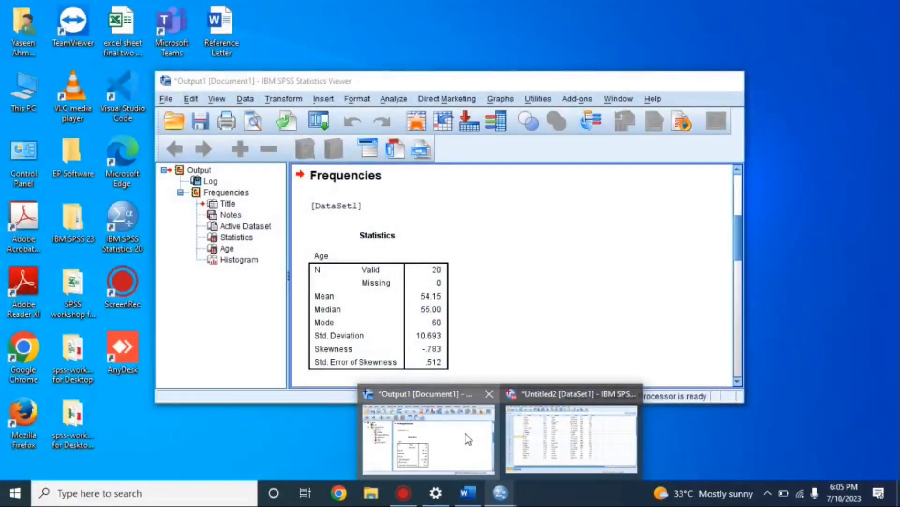
left_click(468, 438)
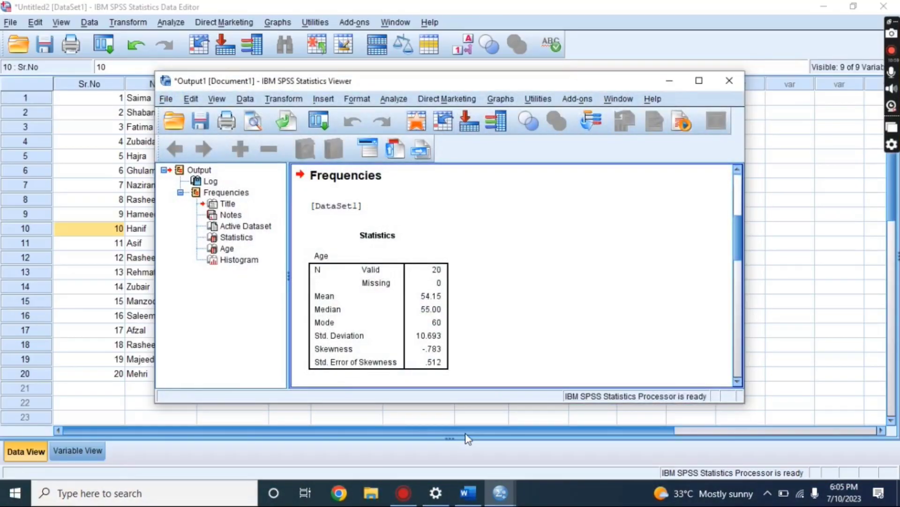
left_click(697, 82)
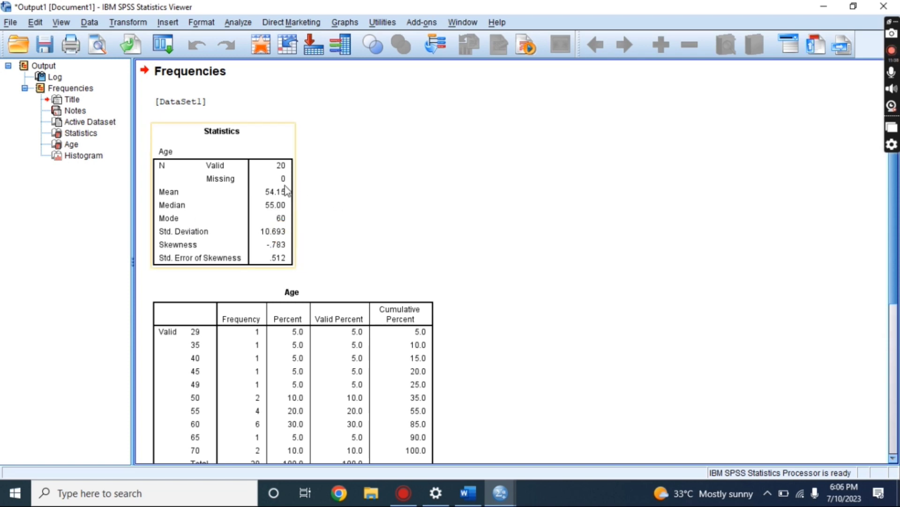
right_click(284, 188)
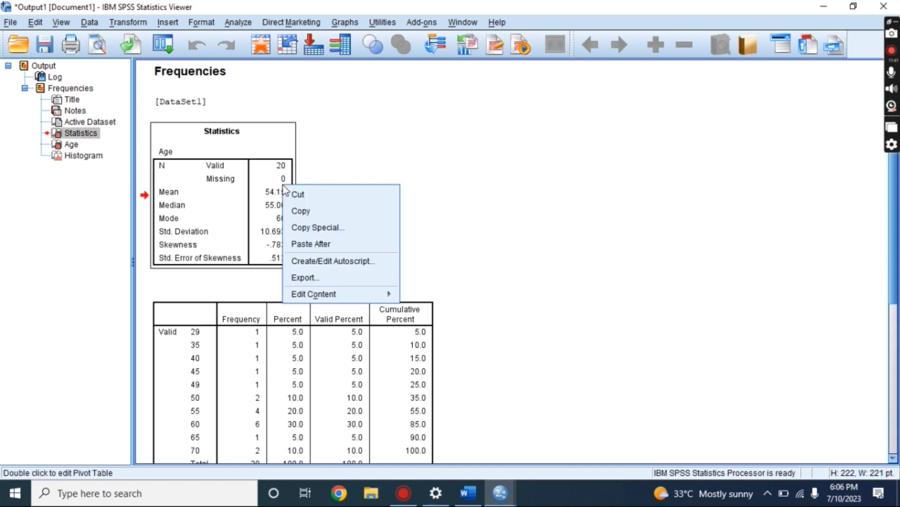
left_click(324, 214)
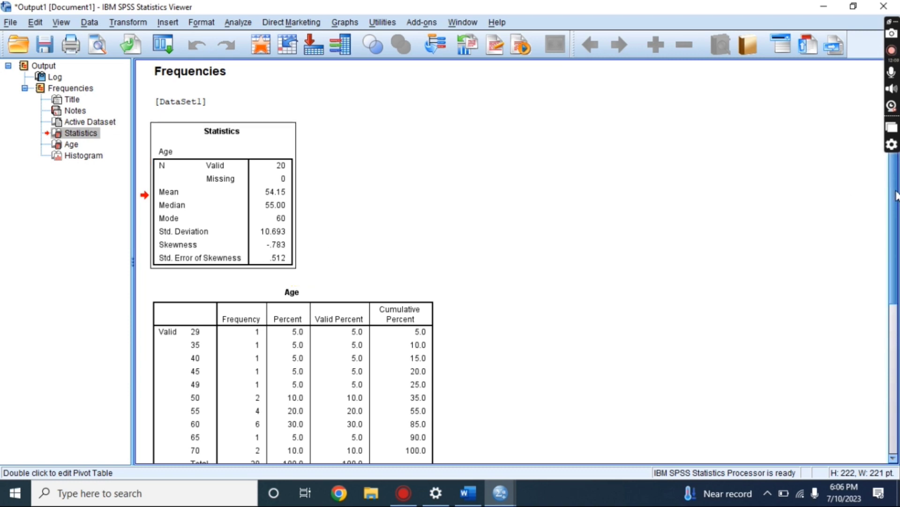
Copy the Age histogram with its normal curve from the Frequencies output.
left_click_drag(895, 195, 896, 366)
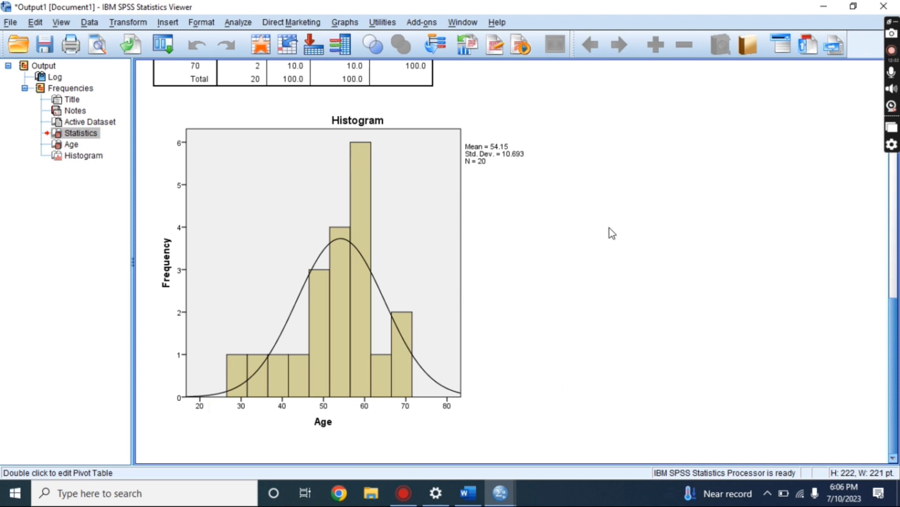
right_click(431, 186)
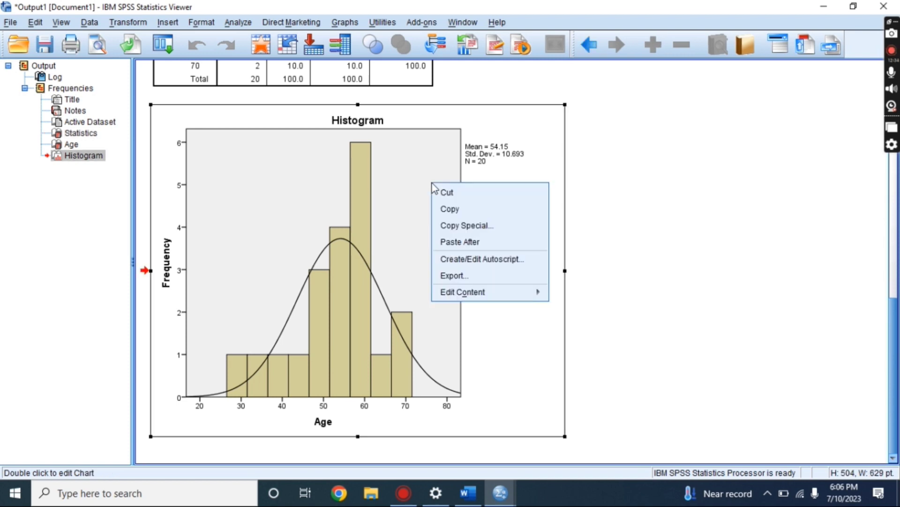
left_click(460, 208)
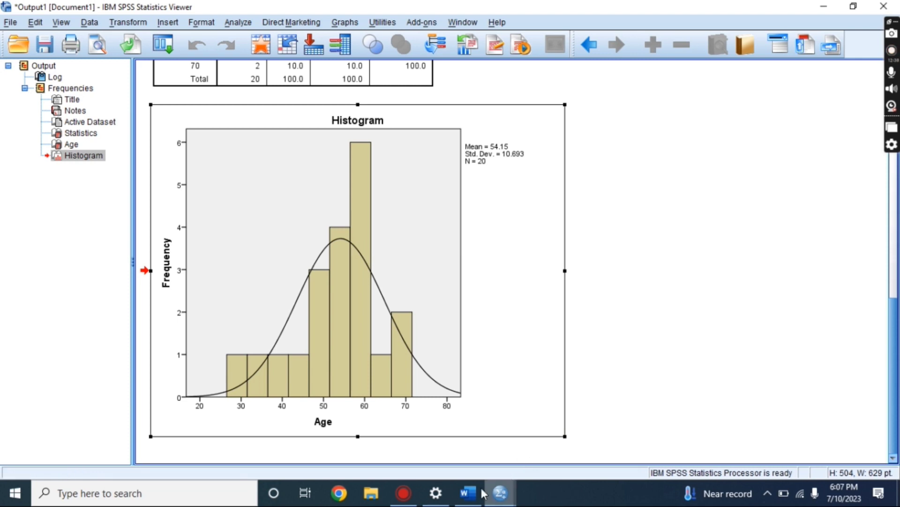
Switch to Word, create a new blank document and paste the copied Age histogram into it.
left_click(466, 492)
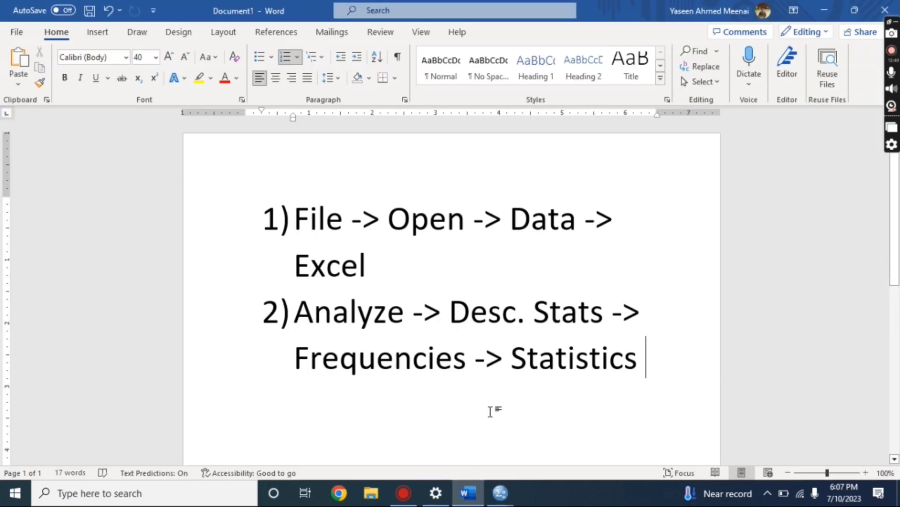
key("ctrl+n")
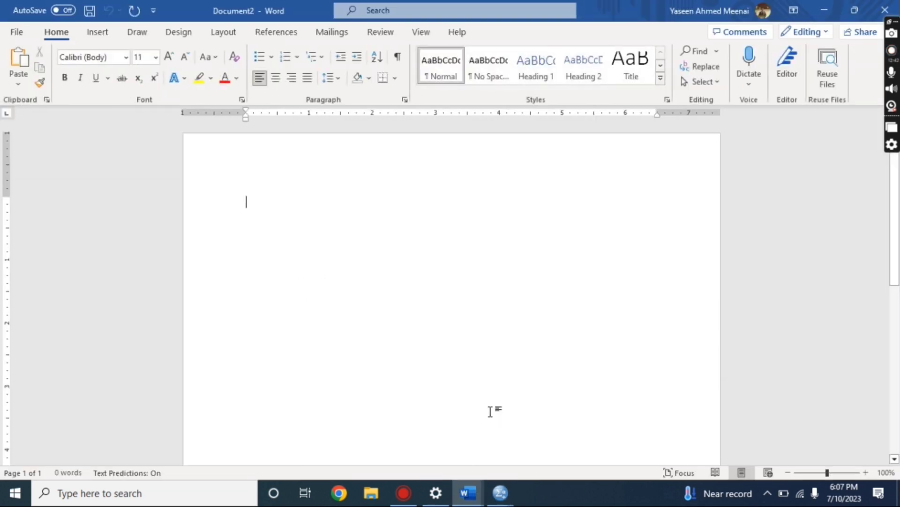
key("ctrl+v")
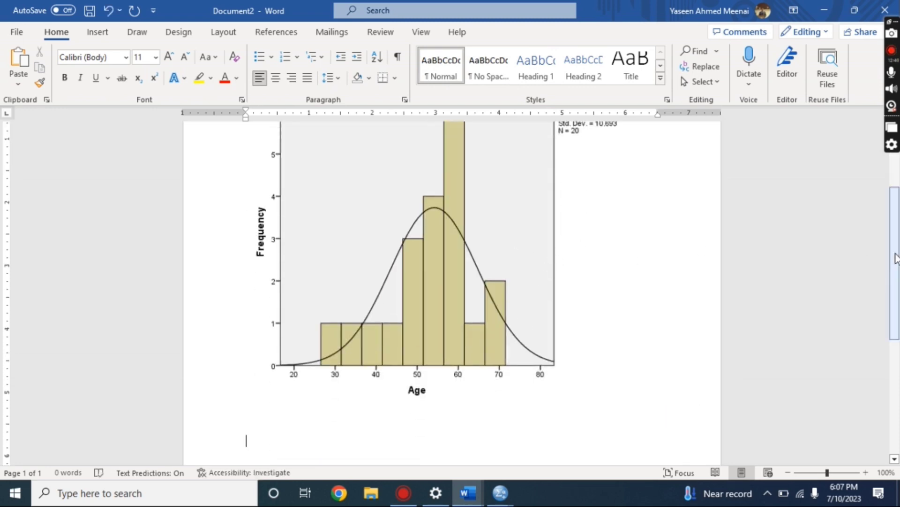
scroll(896, 258, "up", 5)
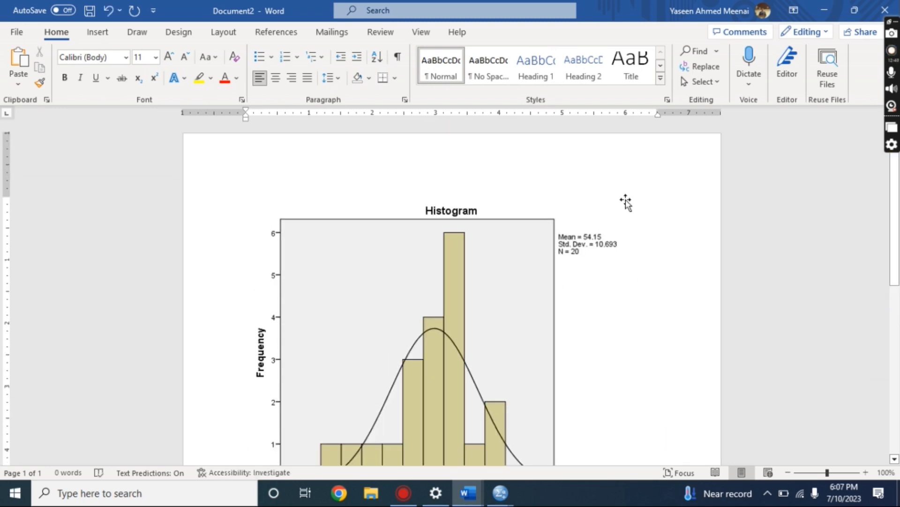
Set the text wrapping of the pasted histogram picture to Behind Text.
left_click(521, 233)
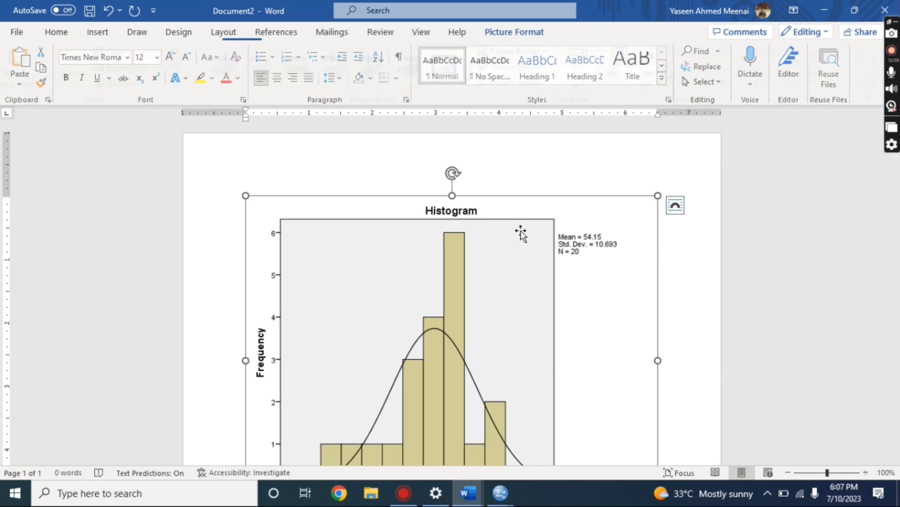
double_click(520, 232)
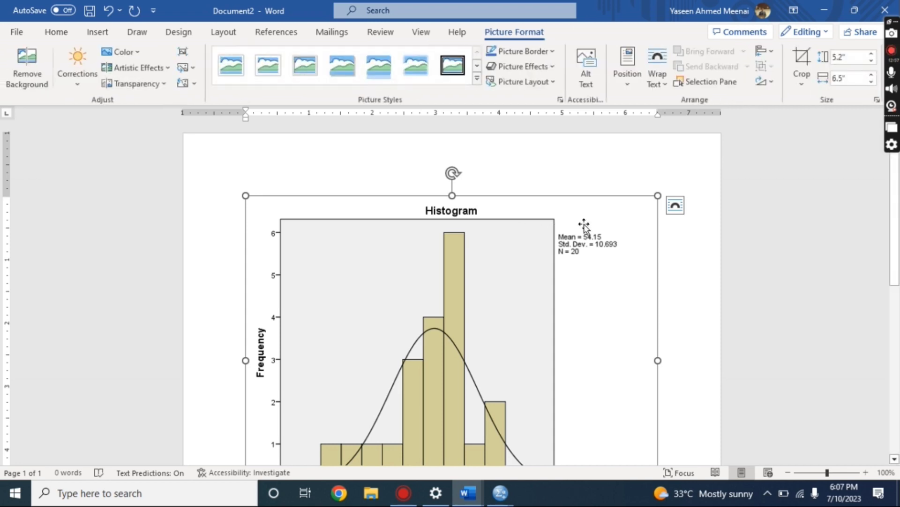
left_click(665, 86)
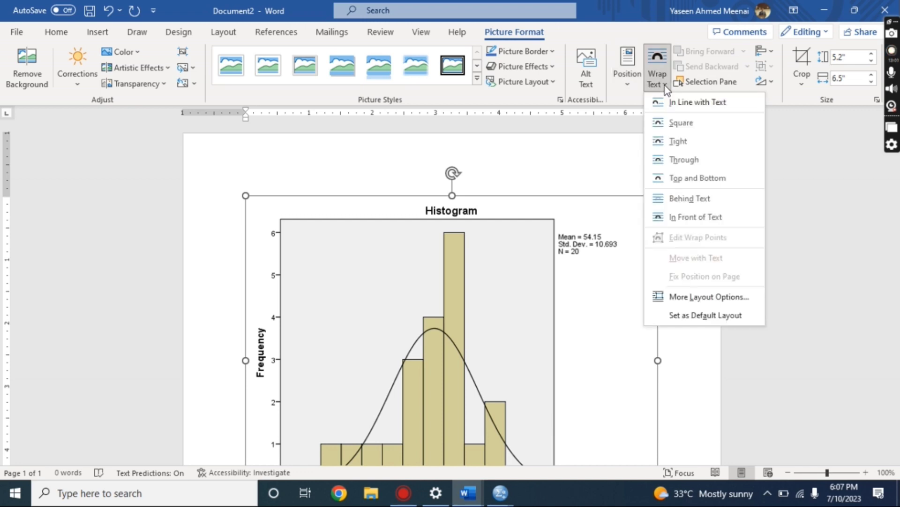
left_click(715, 203)
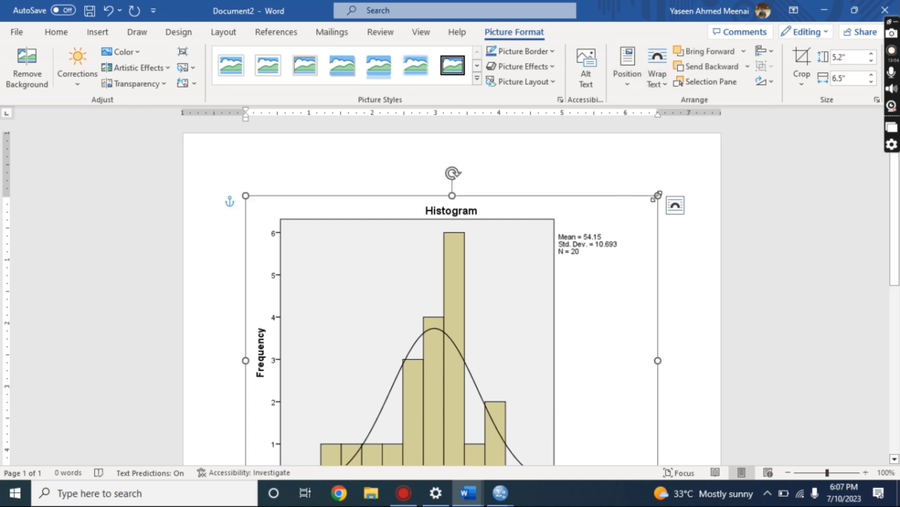